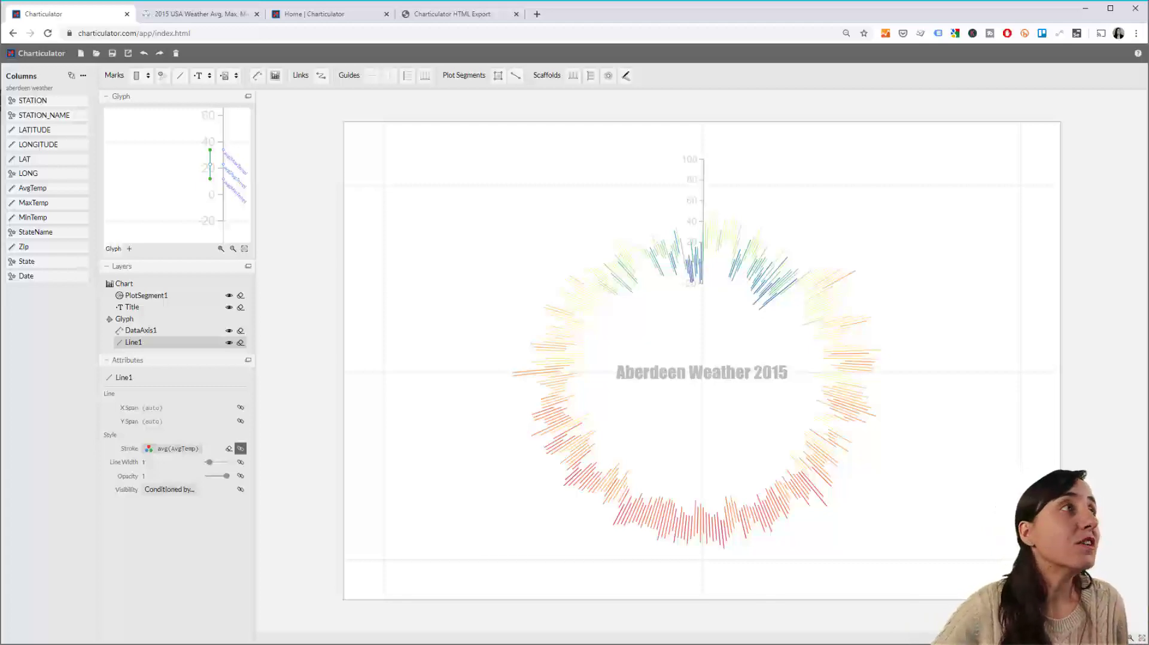
Switch to the 'Home | Charticulator' browser tab.
{"action": "left_click", "coordinate": [183, 16]}
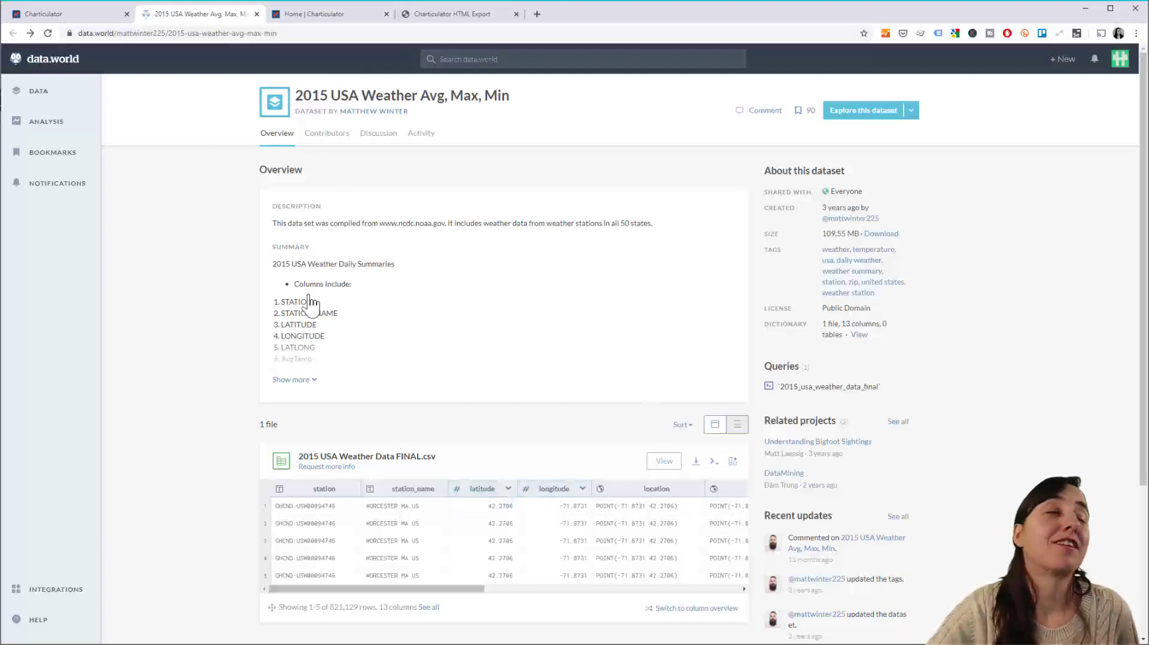
Launch the Charticulator editor and load aberdeen weather.csv as the chart's data.
{"action": "left_click", "coordinate": [317, 20]}
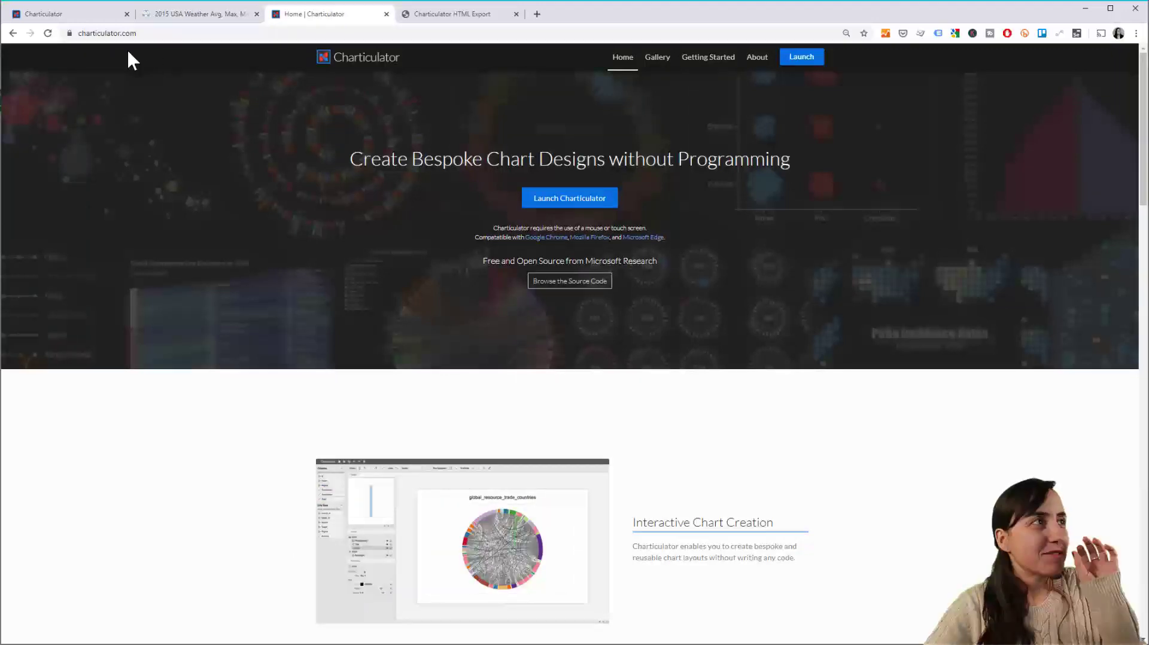
{"action": "left_click", "coordinate": [815, 61]}
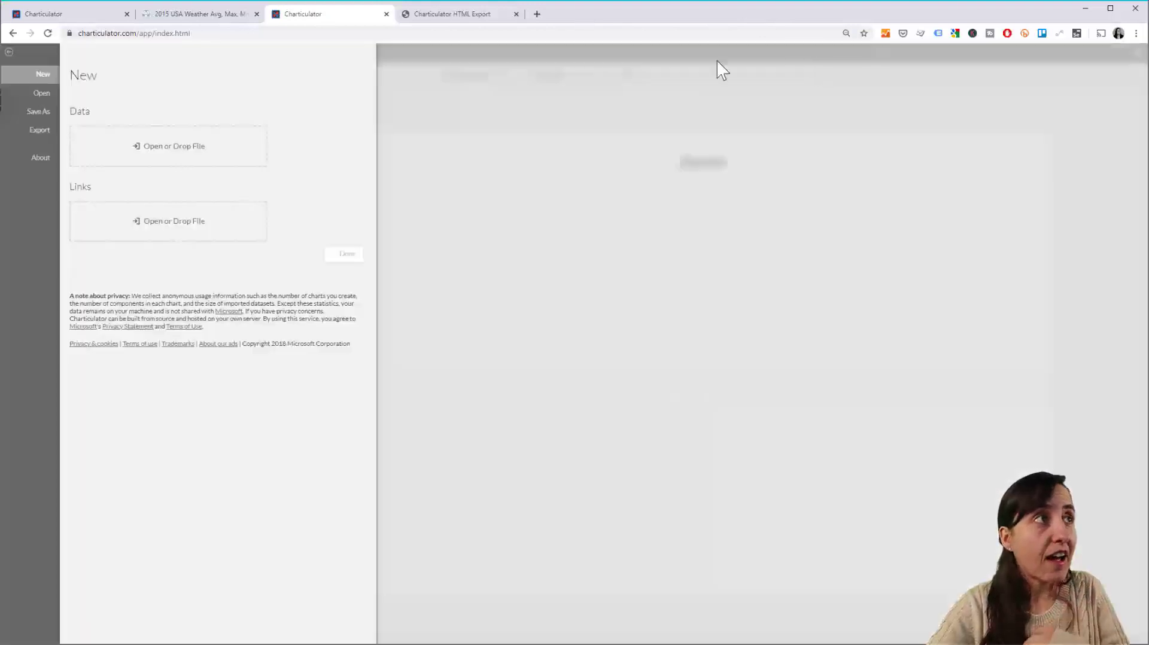
{"action": "left_click", "coordinate": [197, 152]}
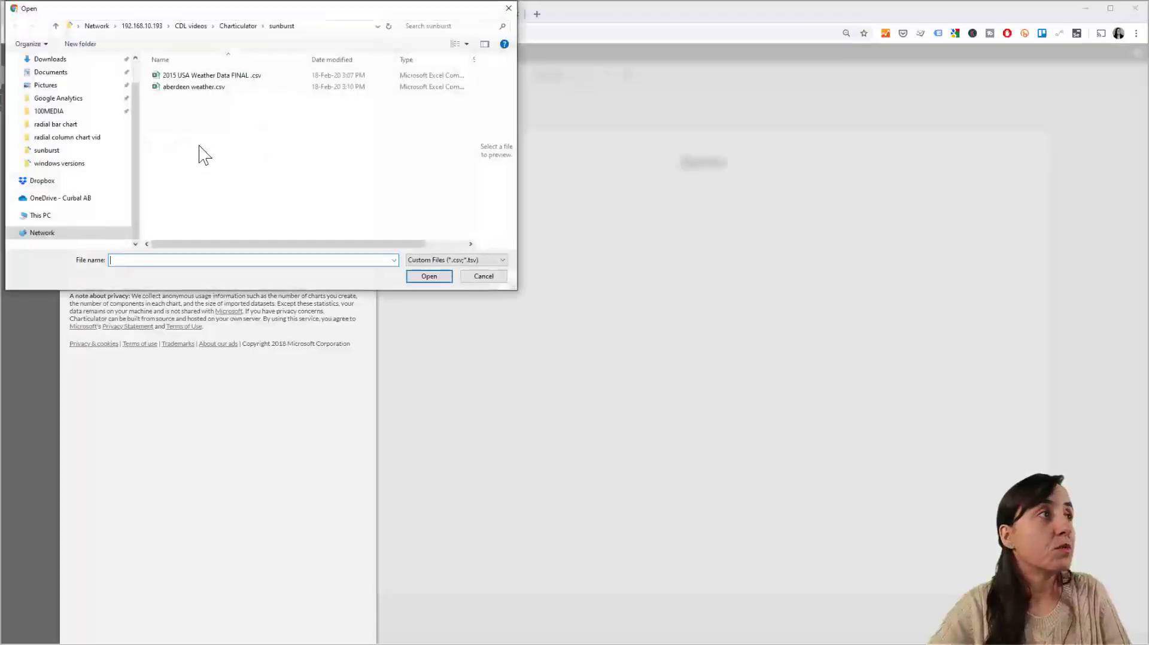
{"action": "left_click", "coordinate": [204, 87]}
{"action": "left_click", "coordinate": [429, 276]}
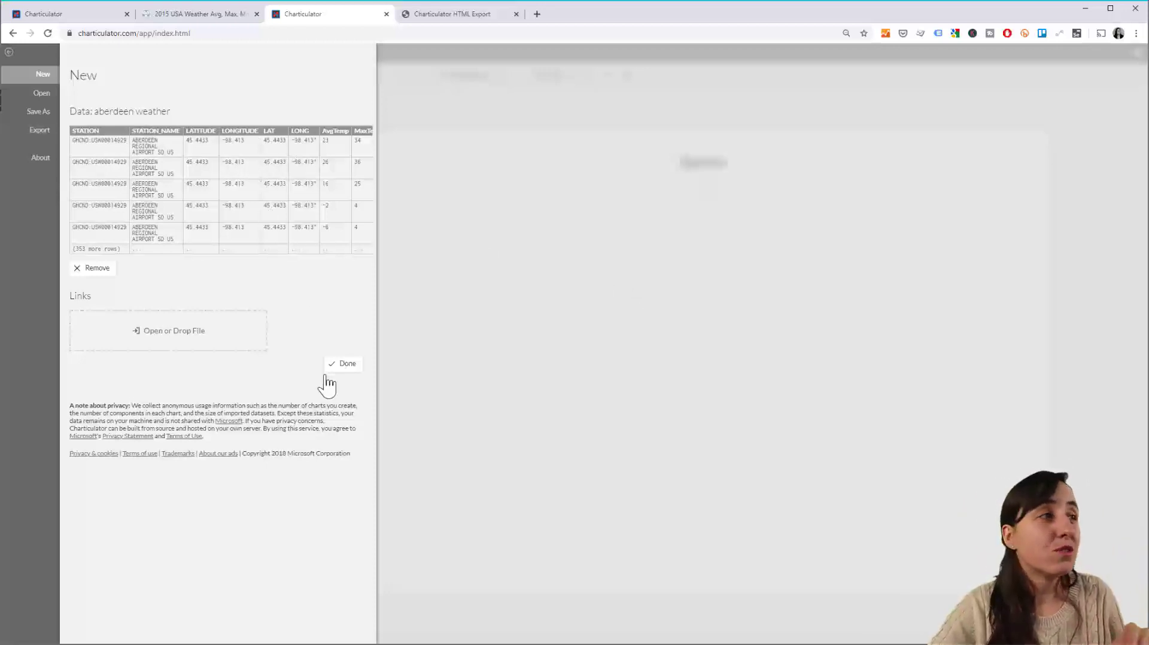
{"action": "left_click", "coordinate": [343, 364]}
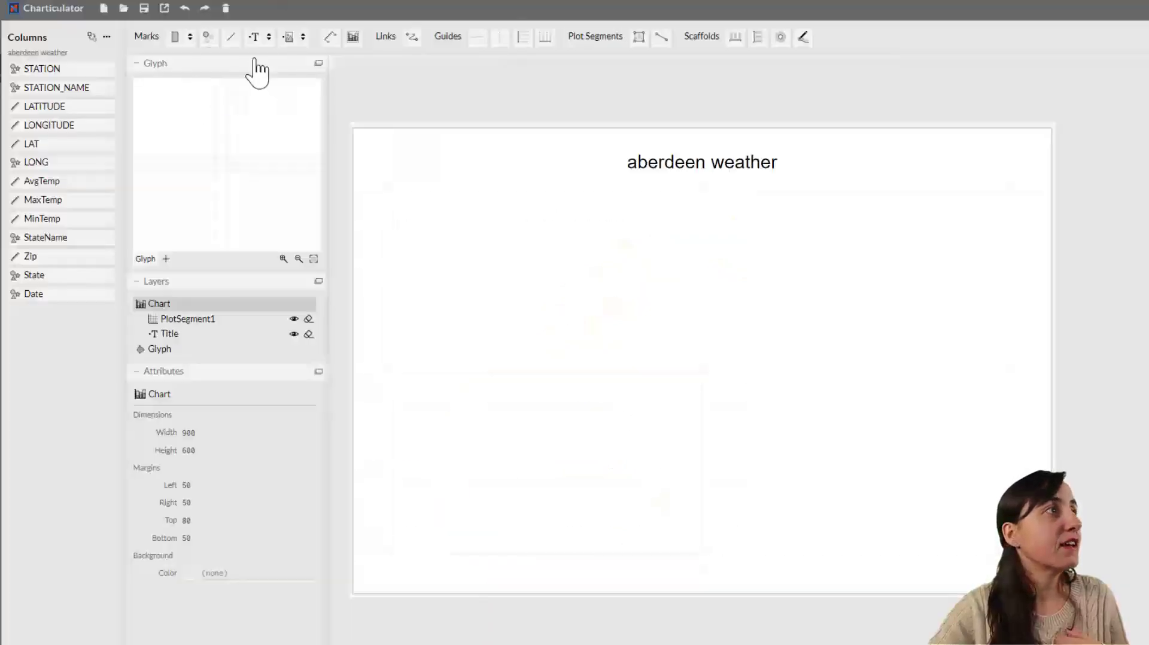
Place a Data Axis in the glyph editor.
{"action": "left_click", "coordinate": [254, 36]}
{"action": "left_click", "coordinate": [331, 41]}
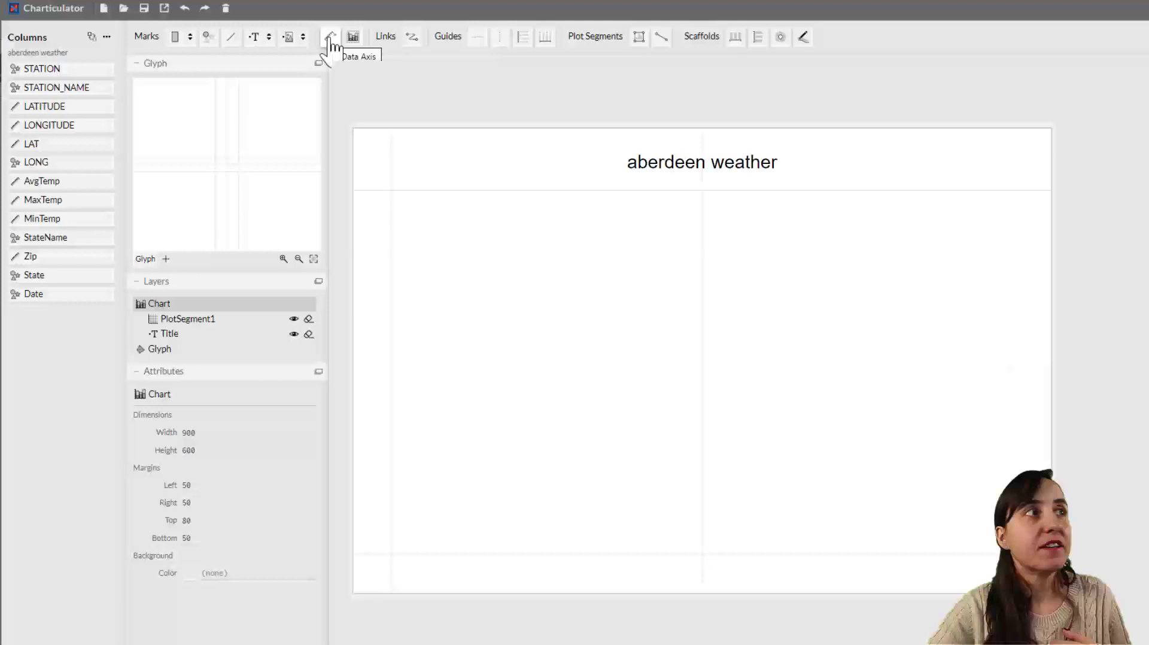
{"action": "left_click", "coordinate": [331, 41]}
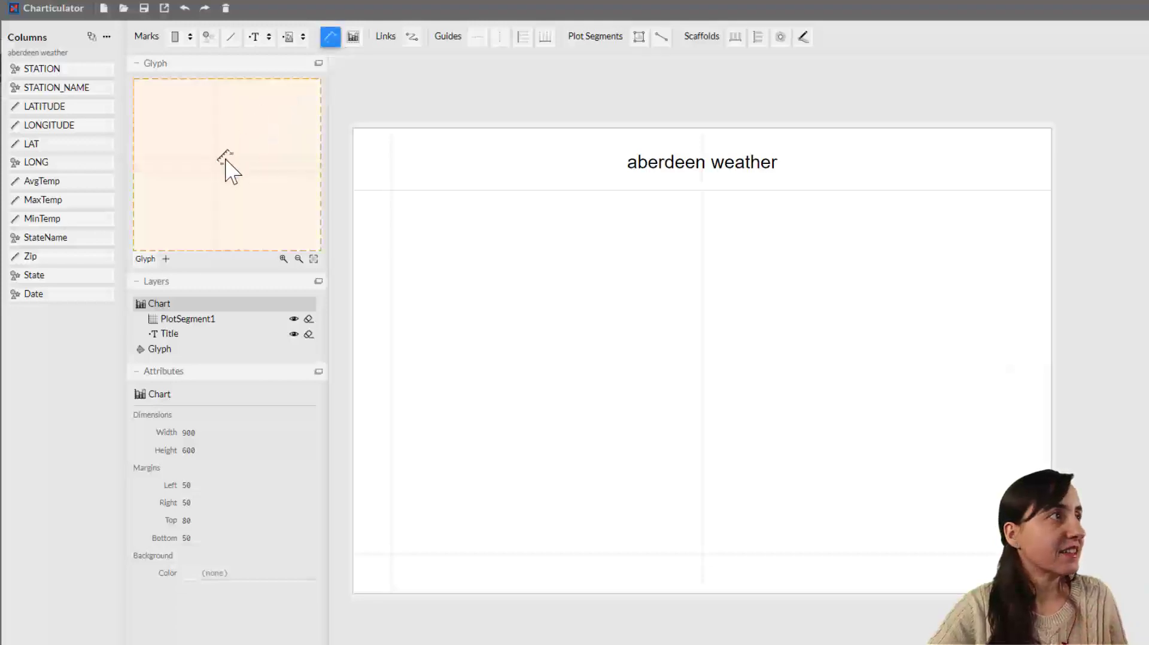
{"action": "left_click", "coordinate": [227, 161]}
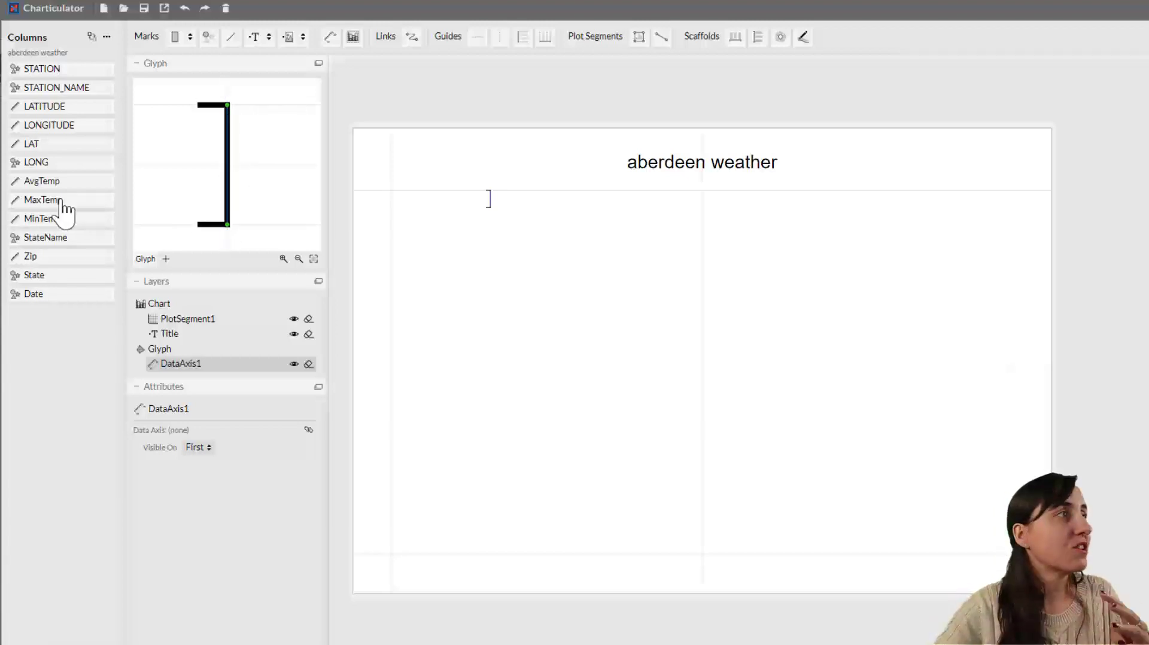
Bind average AvgTemp, MaxTemp and MinTemp to the glyph's data axis.
{"action": "left_click_drag", "start_coordinate": [108, 191], "coordinate": [230, 159]}
{"action": "left_click_drag", "start_coordinate": [102, 197], "coordinate": [237, 169]}
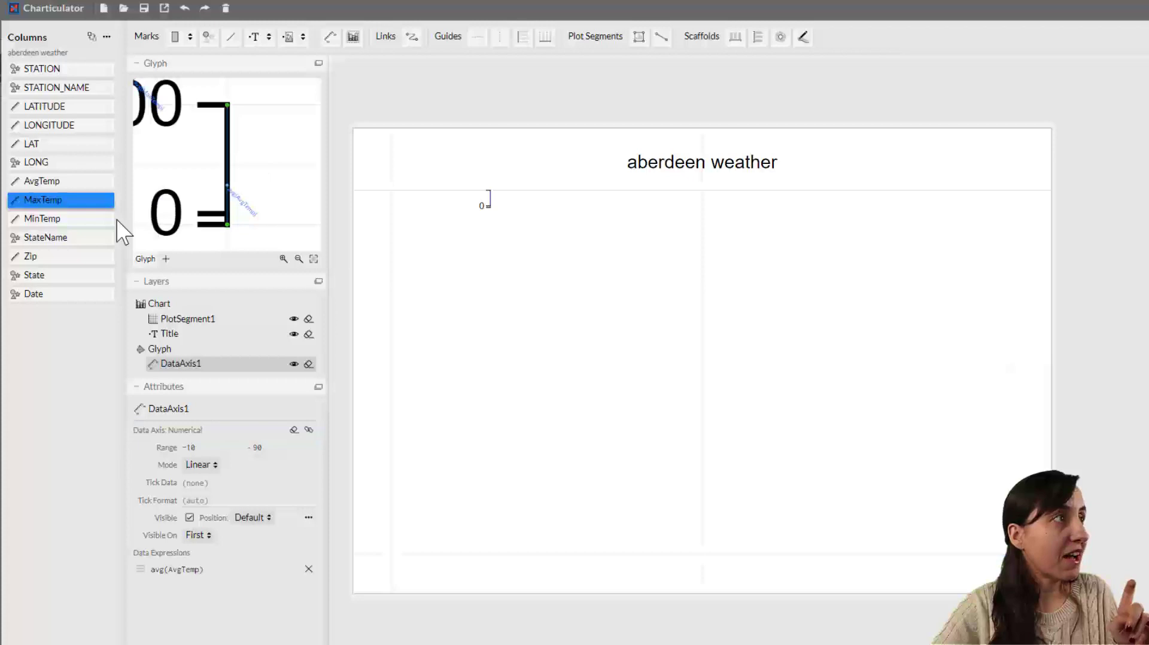
{"action": "left_click_drag", "start_coordinate": [23, 222], "coordinate": [234, 172]}
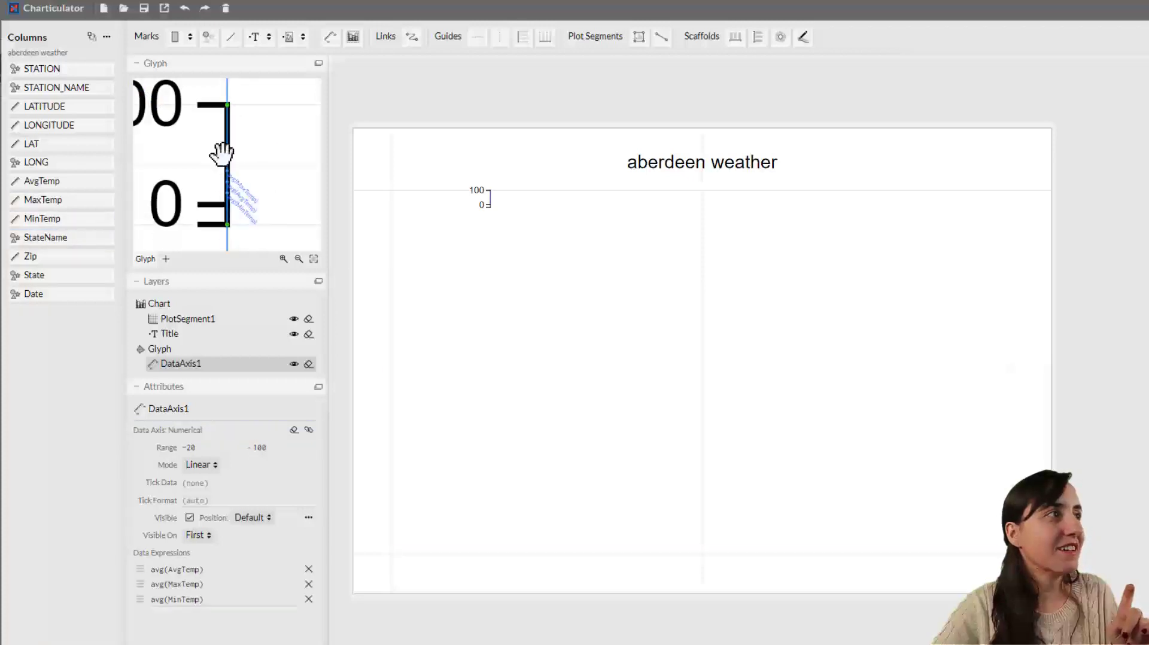
{"action": "scroll", "coordinate": [253, 198], "scroll_direction": "up", "scroll_amount": 1}
{"action": "scroll", "coordinate": [252, 192], "scroll_direction": "up", "scroll_amount": 2}
{"action": "left_click_drag", "start_coordinate": [249, 185], "coordinate": [211, 172]}
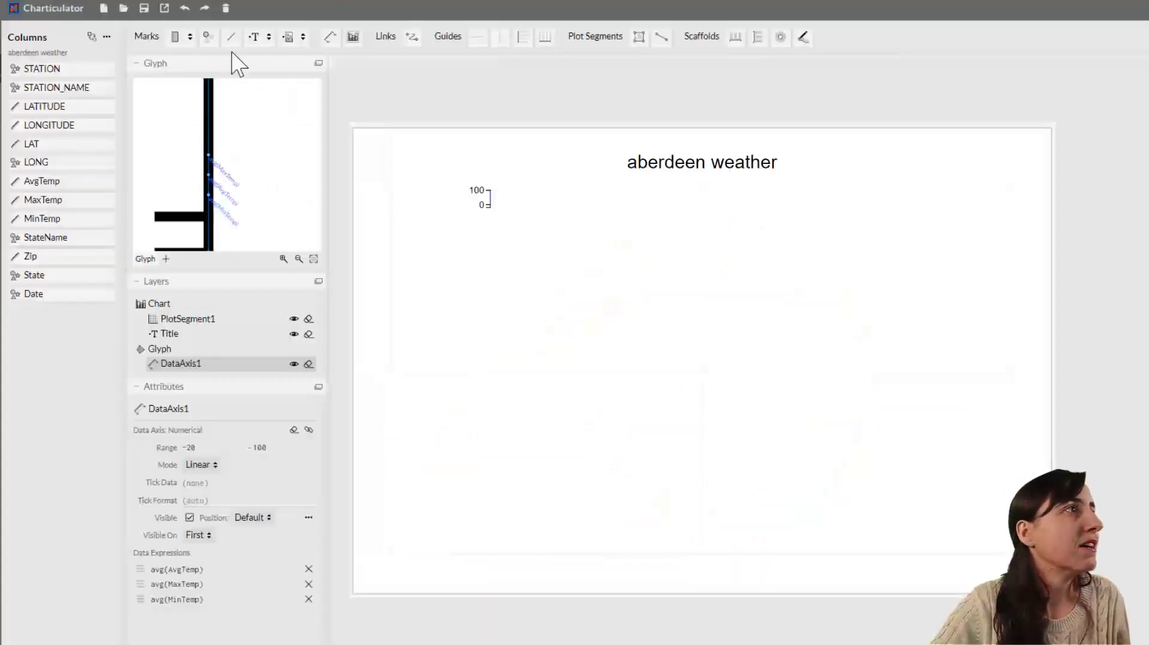
Draw a line mark along the data axis in the glyph, then select PlotSegment1.
{"action": "left_click", "coordinate": [231, 36]}
{"action": "left_click_drag", "start_coordinate": [211, 156], "coordinate": [279, 195]}
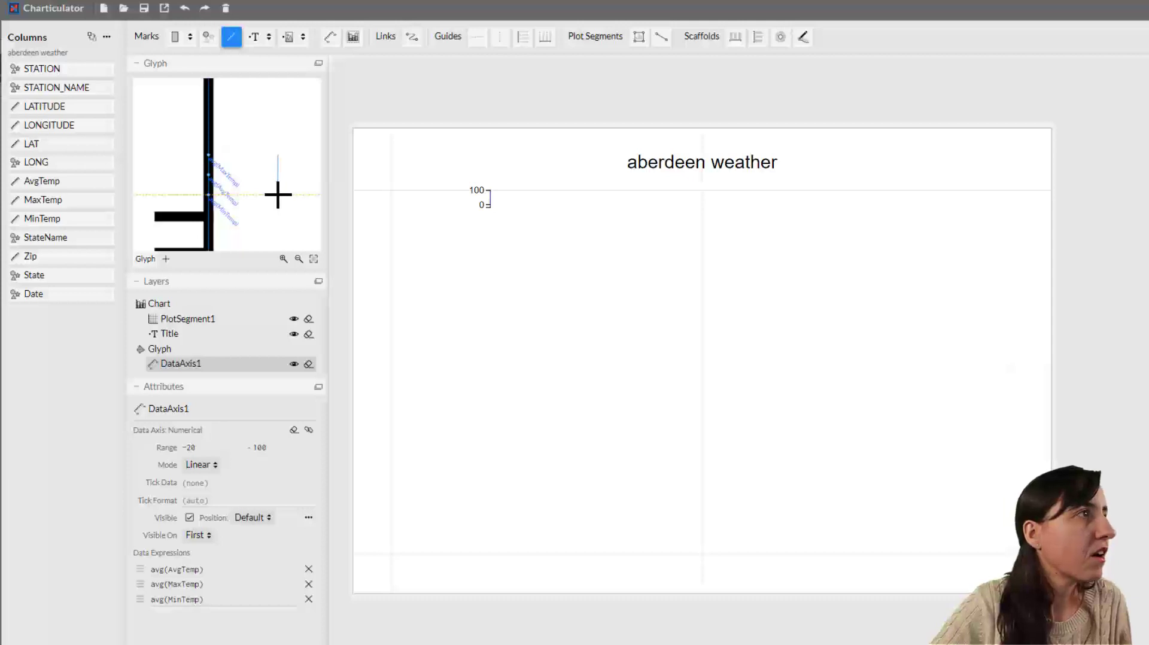
{"action": "left_click_drag", "start_coordinate": [278, 194], "coordinate": [278, 195]}
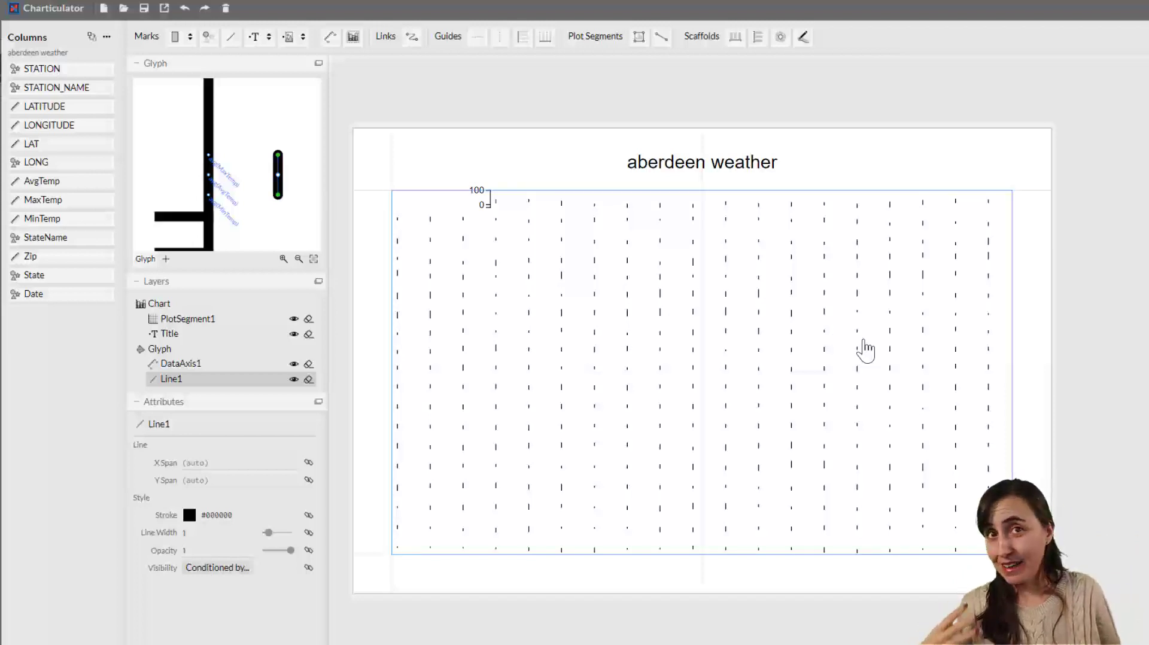
{"action": "left_click", "coordinate": [556, 231]}
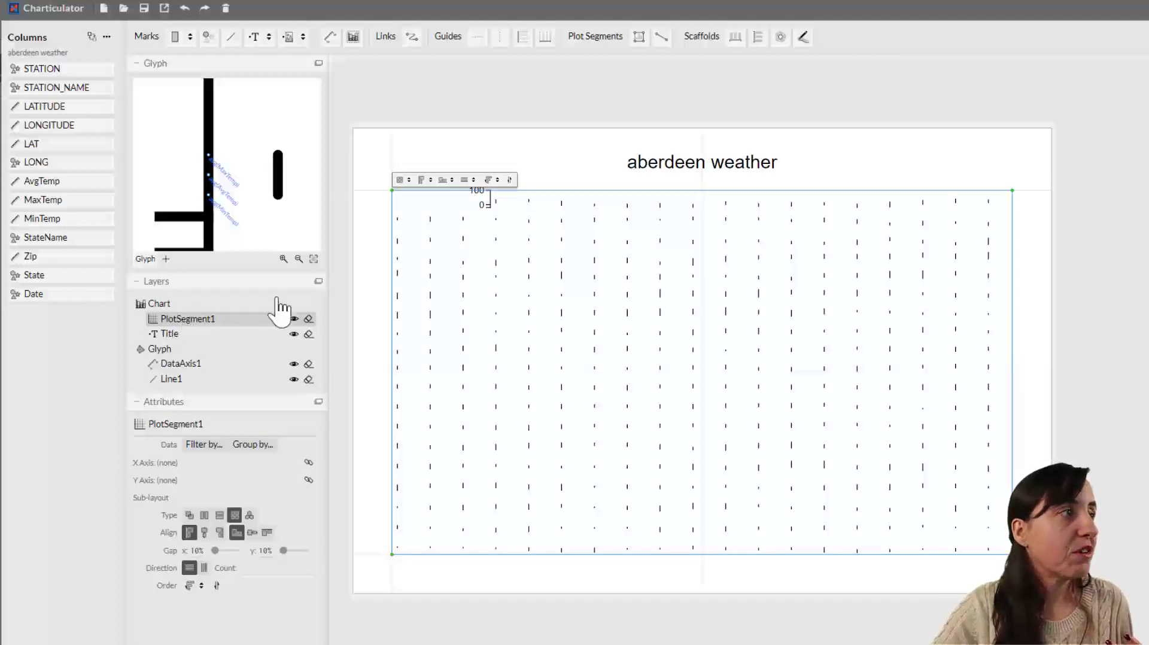
Switch the plot segment's sub-layout to Stack X.
{"action": "left_click", "coordinate": [406, 182]}
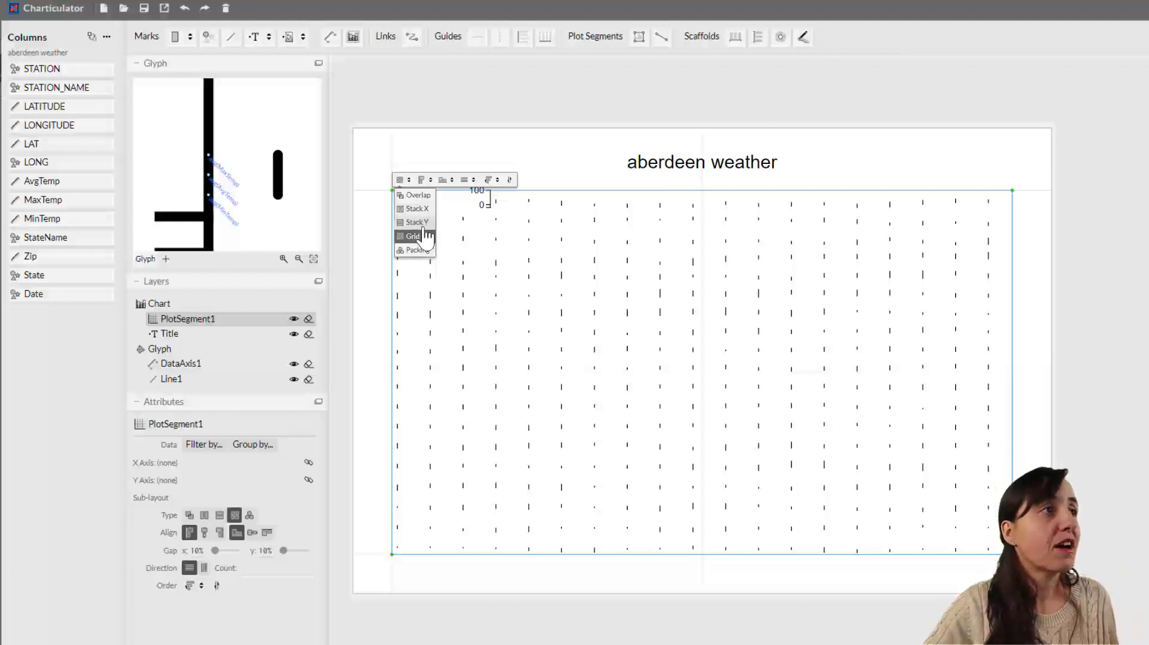
{"action": "key", "text": "Escape"}
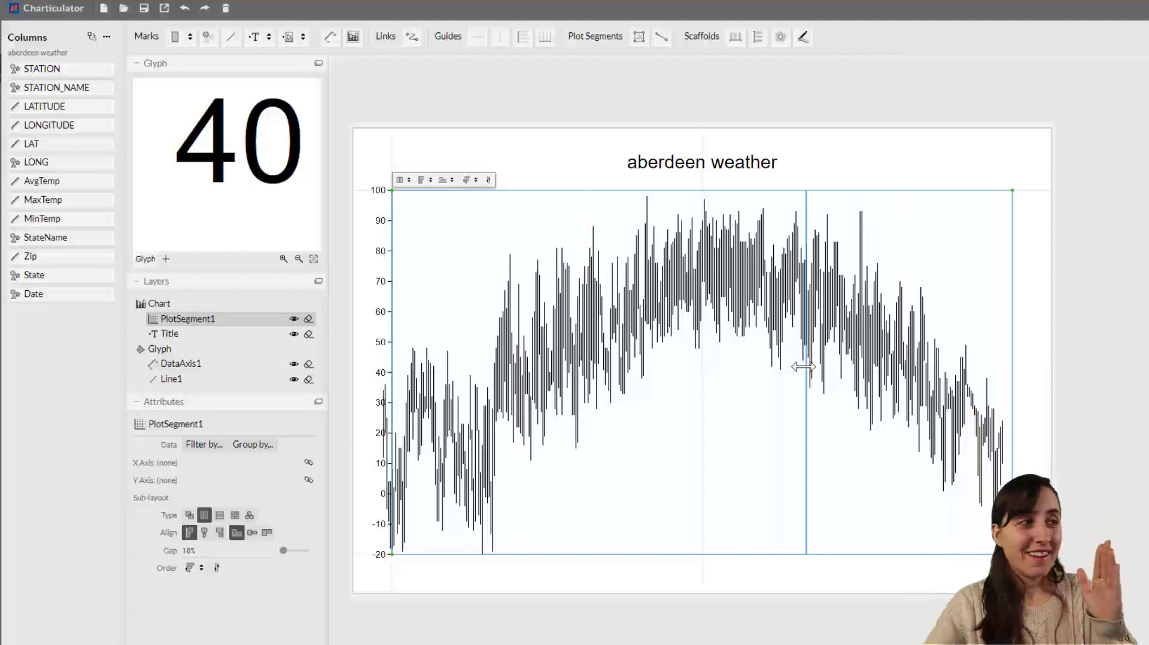
Bind Line1's Stroke to AvgTemp and give it a red-yellow-blue diverging palette.
{"action": "left_click", "coordinate": [187, 383]}
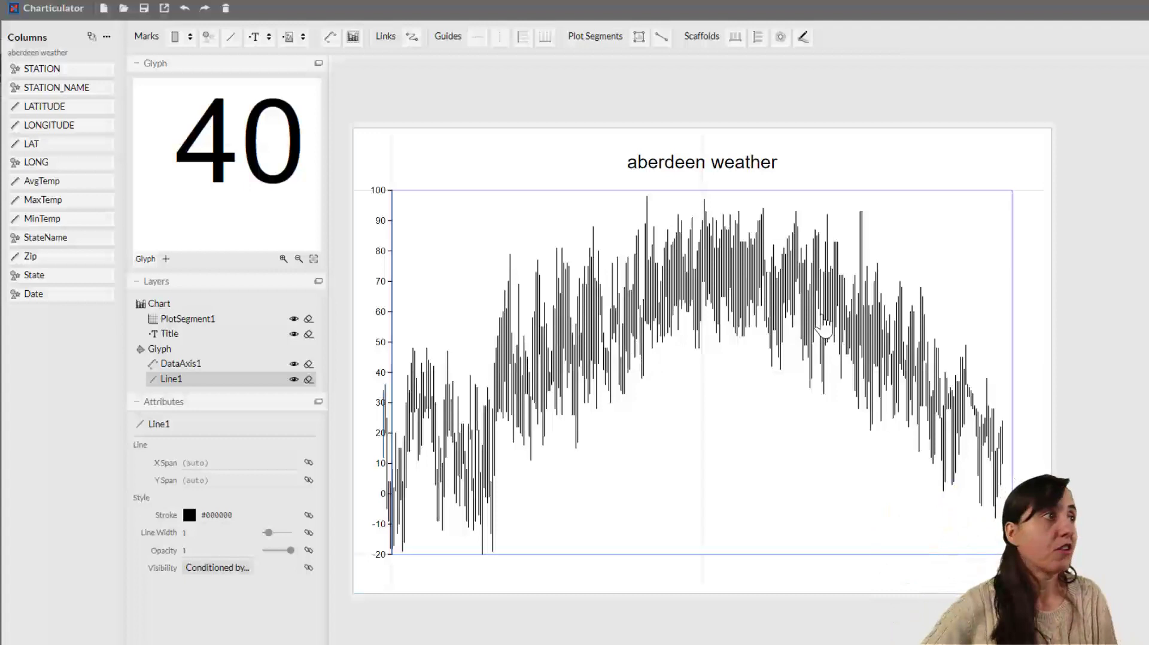
{"action": "mouse_move", "coordinate": [60, 181]}
{"action": "left_mouse_down"}
{"action": "mouse_move", "coordinate": [142, 255]}
{"action": "mouse_move", "coordinate": [213, 526]}
{"action": "left_mouse_up"}
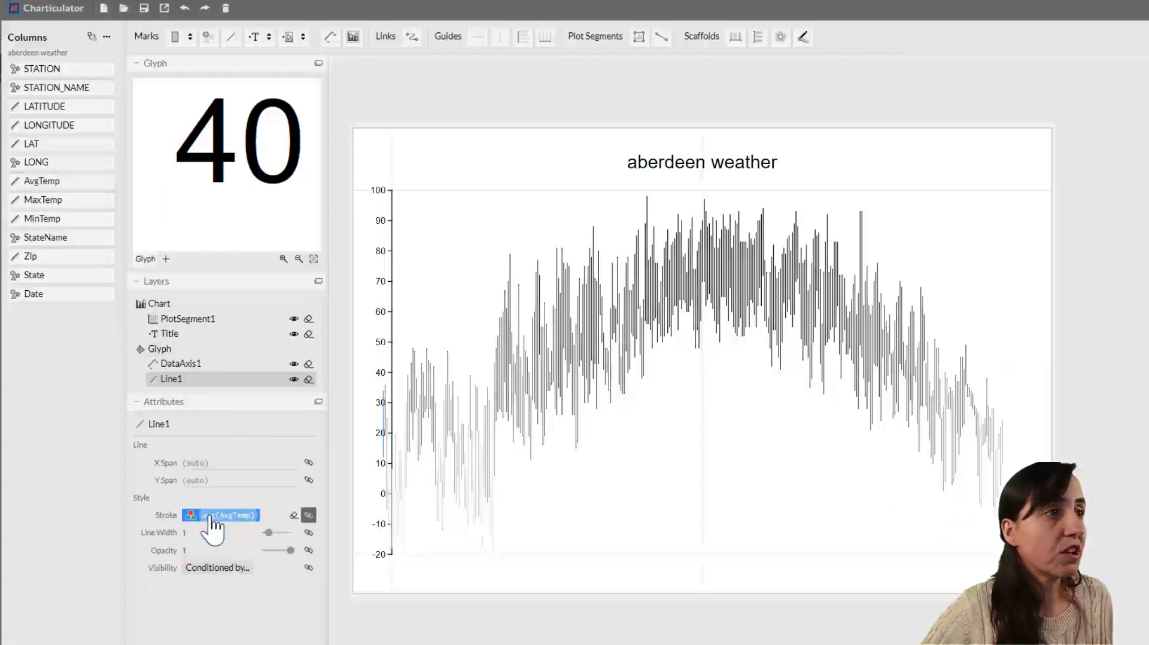
{"action": "left_click", "coordinate": [309, 516]}
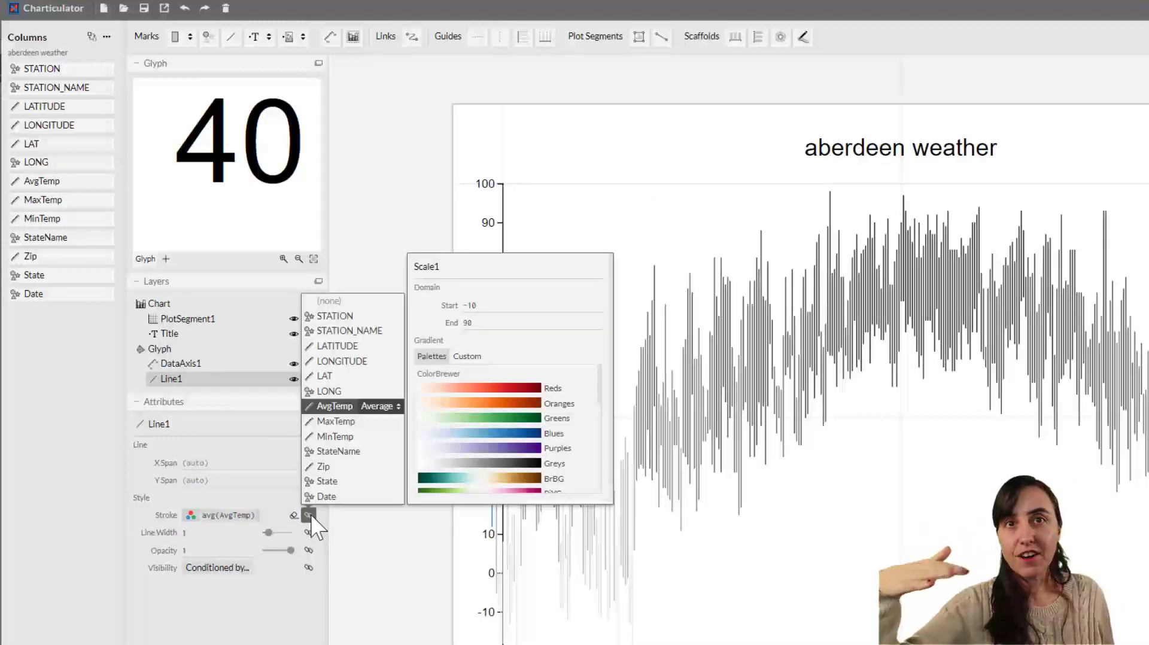
{"action": "scroll", "coordinate": [575, 443], "scroll_direction": "down", "scroll_amount": 3}
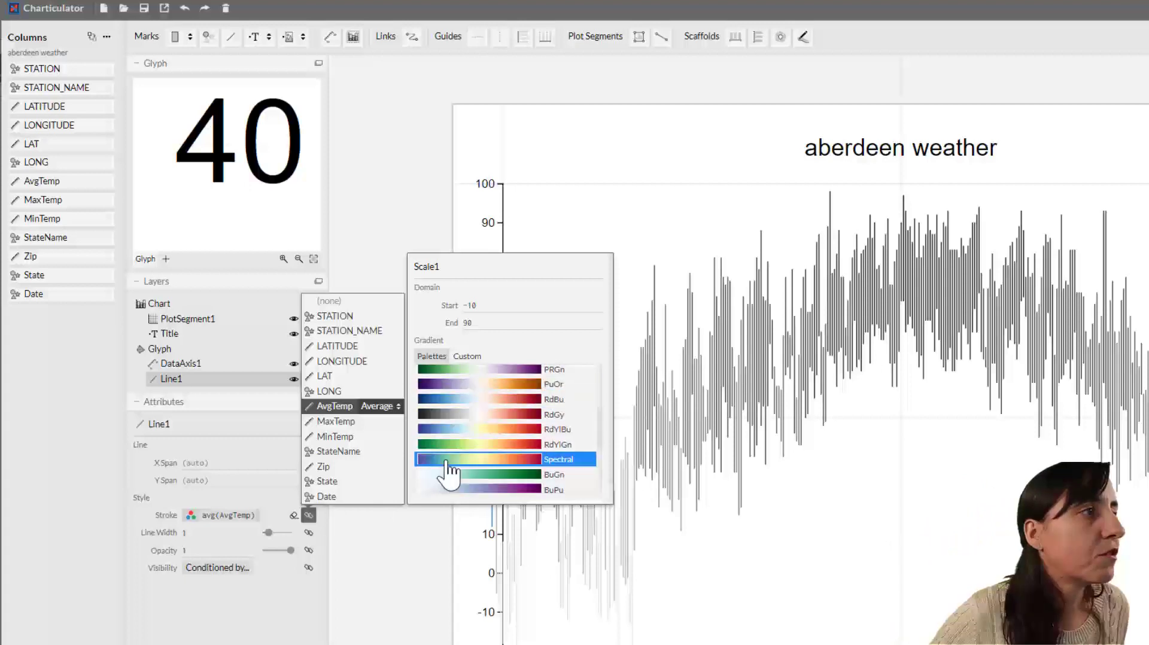
{"action": "left_click", "coordinate": [426, 465]}
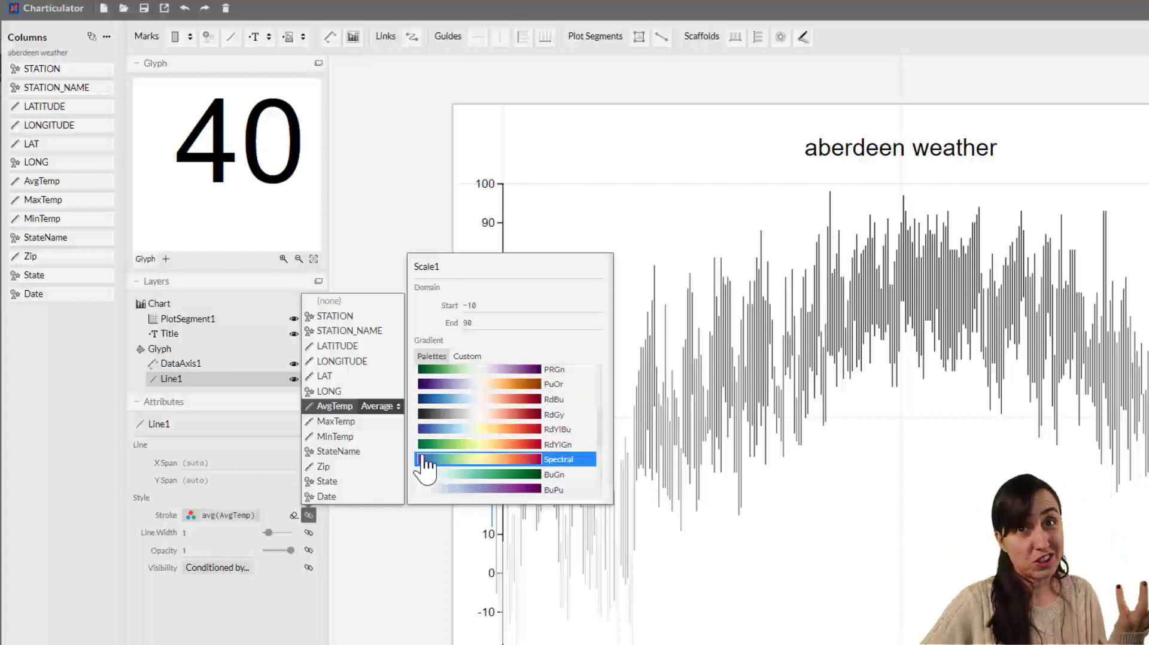
{"action": "left_click", "coordinate": [531, 464]}
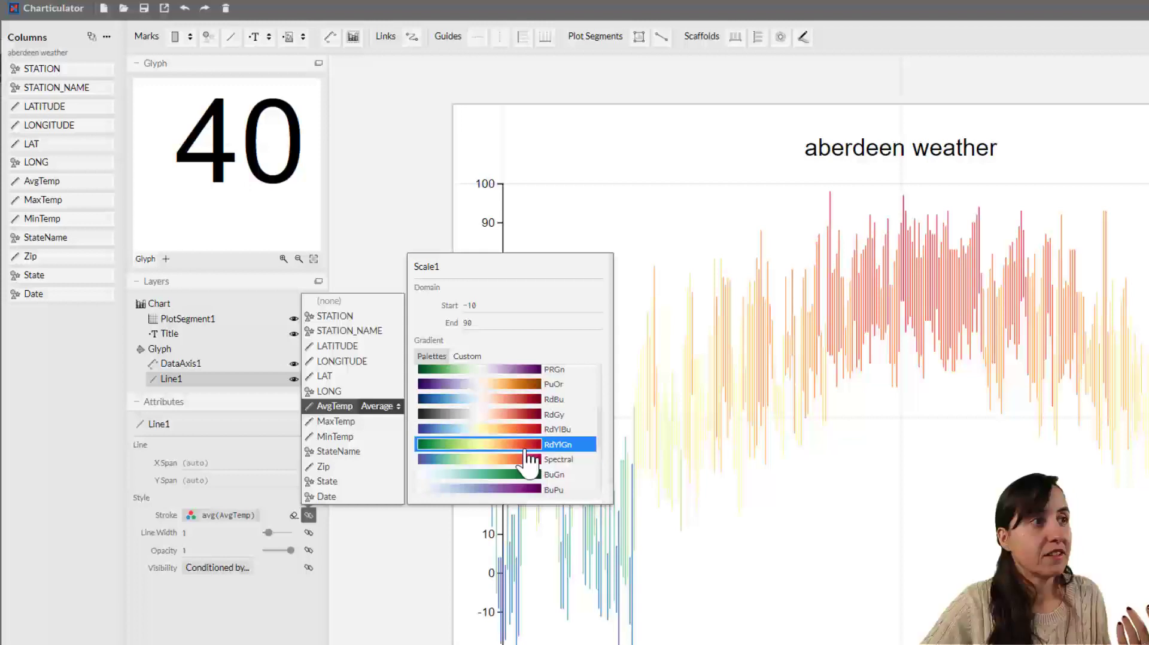
{"action": "left_click", "coordinate": [958, 516]}
{"action": "scroll", "coordinate": [958, 516], "scroll_direction": "down", "scroll_amount": 1}
{"action": "left_click_drag", "start_coordinate": [957, 516], "coordinate": [801, 435]}
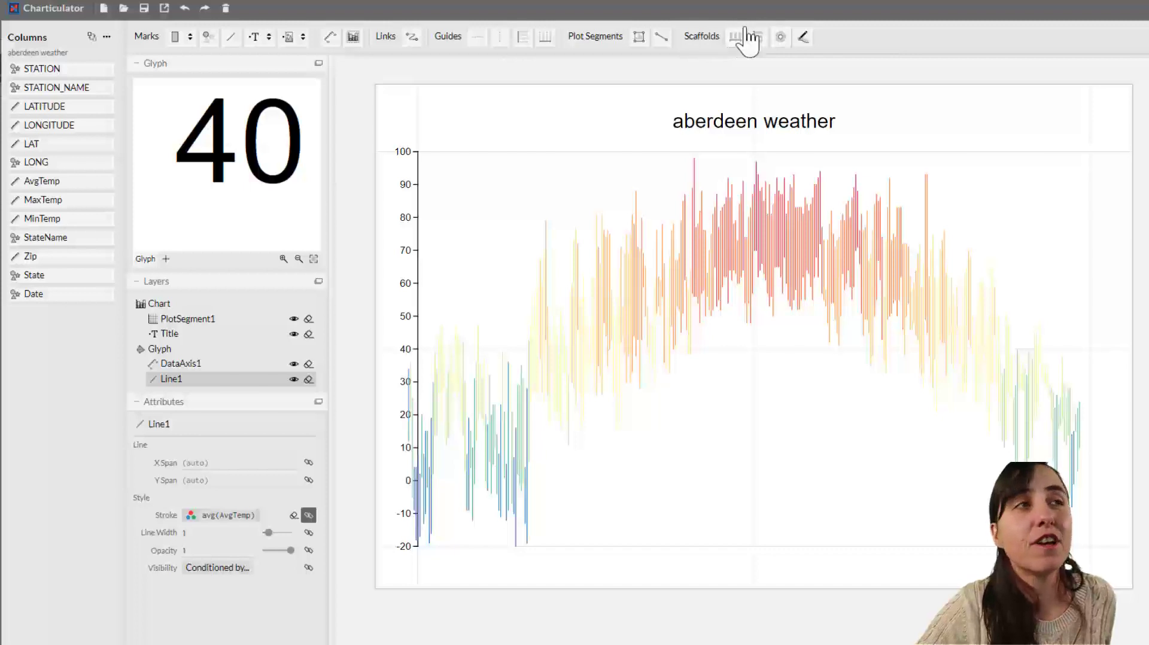
Drag the Polar scaffold onto the plot so the strokes form a ring.
{"action": "left_click_drag", "start_coordinate": [780, 37], "coordinate": [790, 306]}
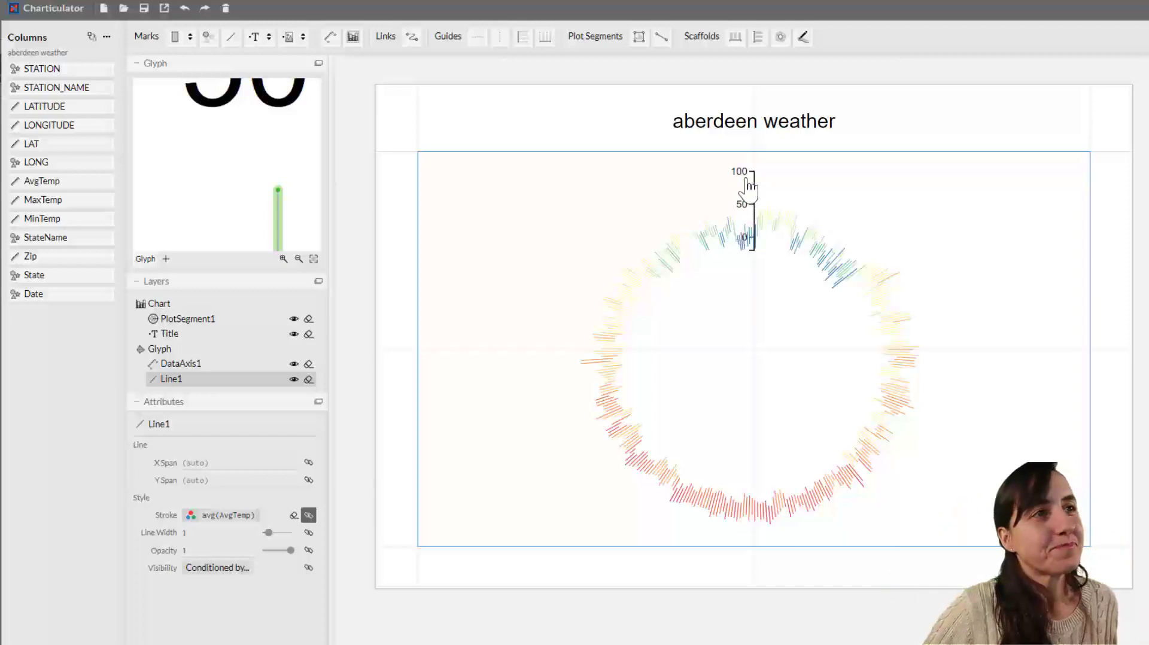
Move the aberdeen weather title toward the centre and raise the top margin to enlarge the plot.
{"action": "left_click", "coordinate": [756, 134]}
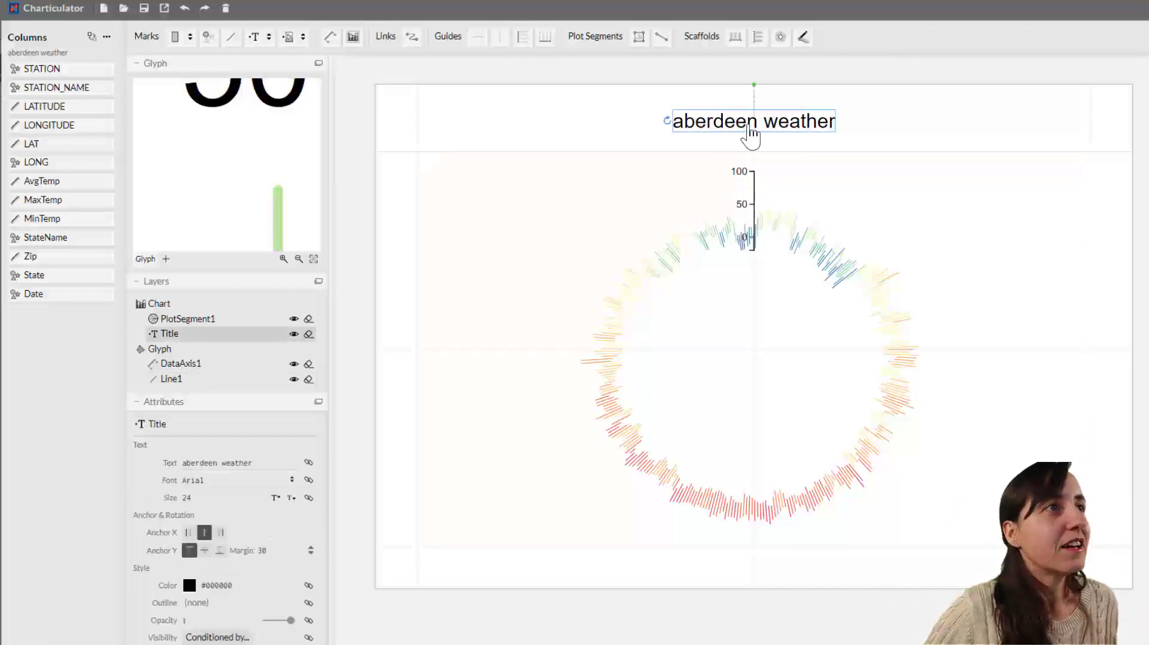
{"action": "left_click_drag", "start_coordinate": [751, 328], "coordinate": [755, 372]}
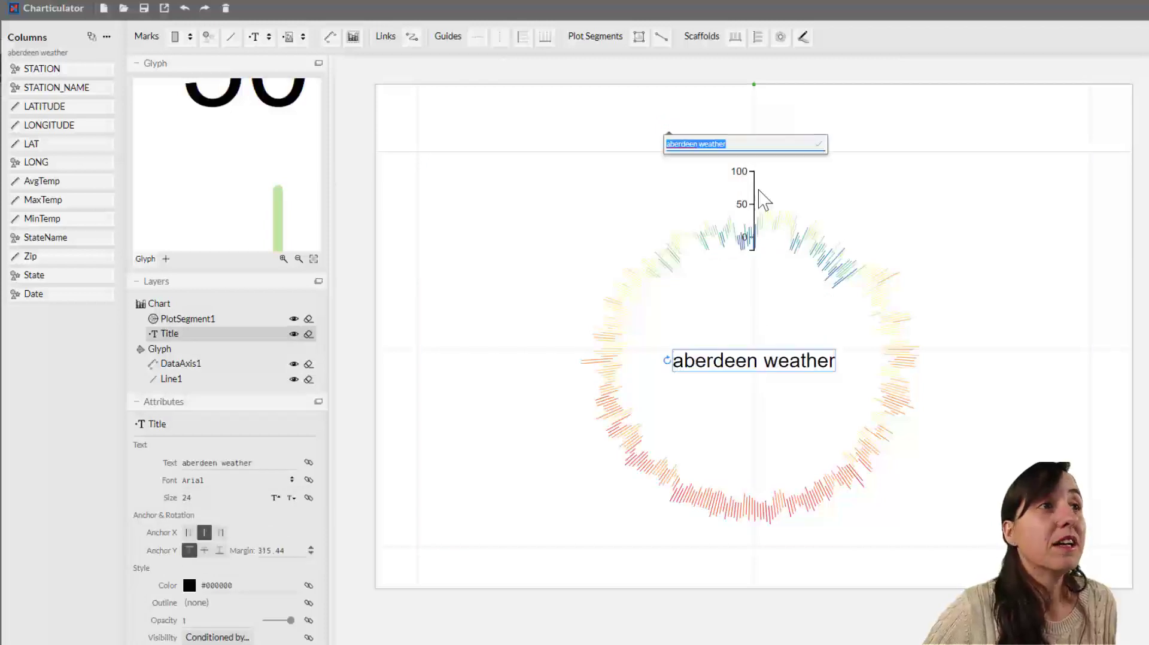
{"action": "key", "text": "Escape"}
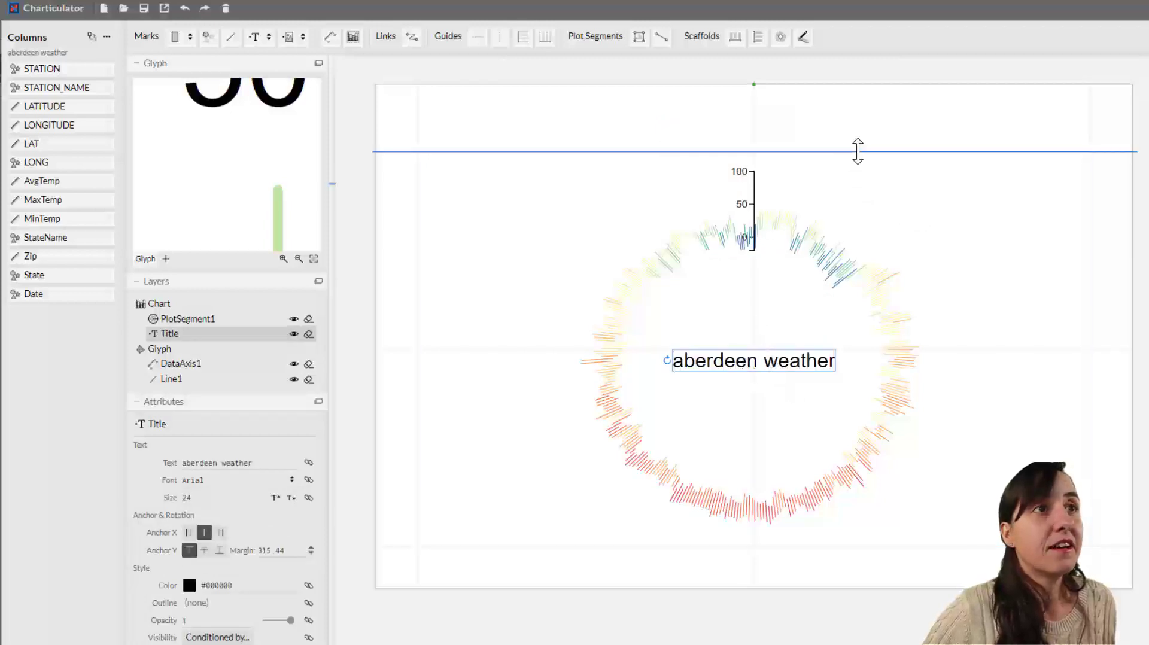
{"action": "left_click_drag", "start_coordinate": [858, 151], "coordinate": [858, 120]}
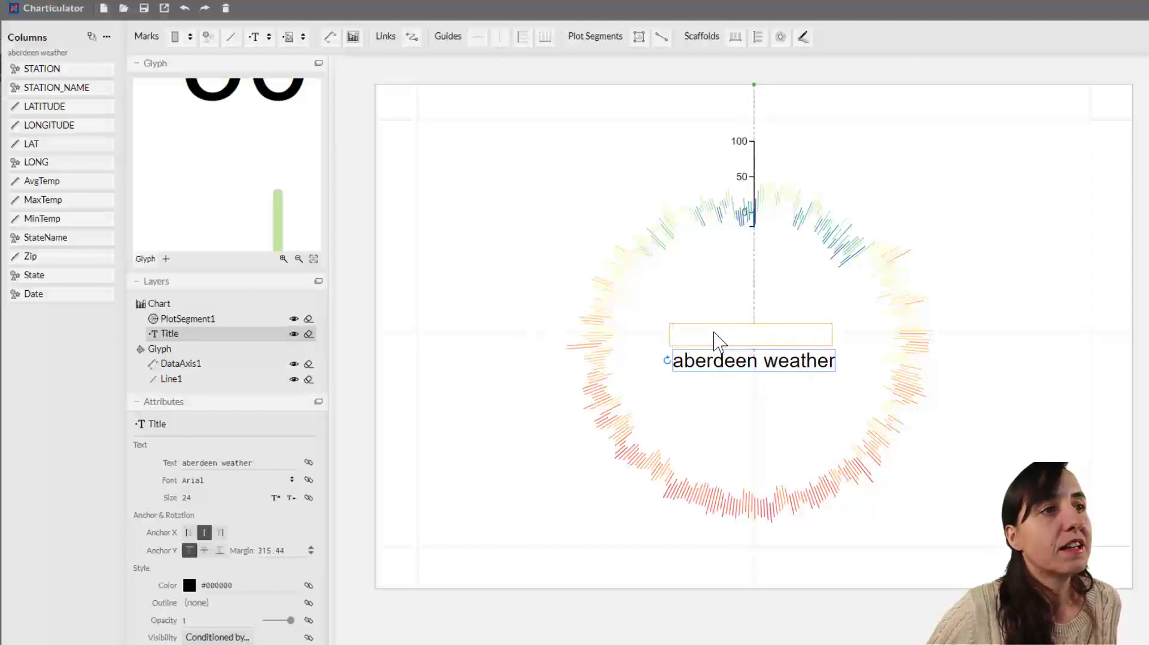
Make the title grey (#969696) Impact text snapped to the ring's centre guide.
{"action": "double_click", "coordinate": [719, 342]}
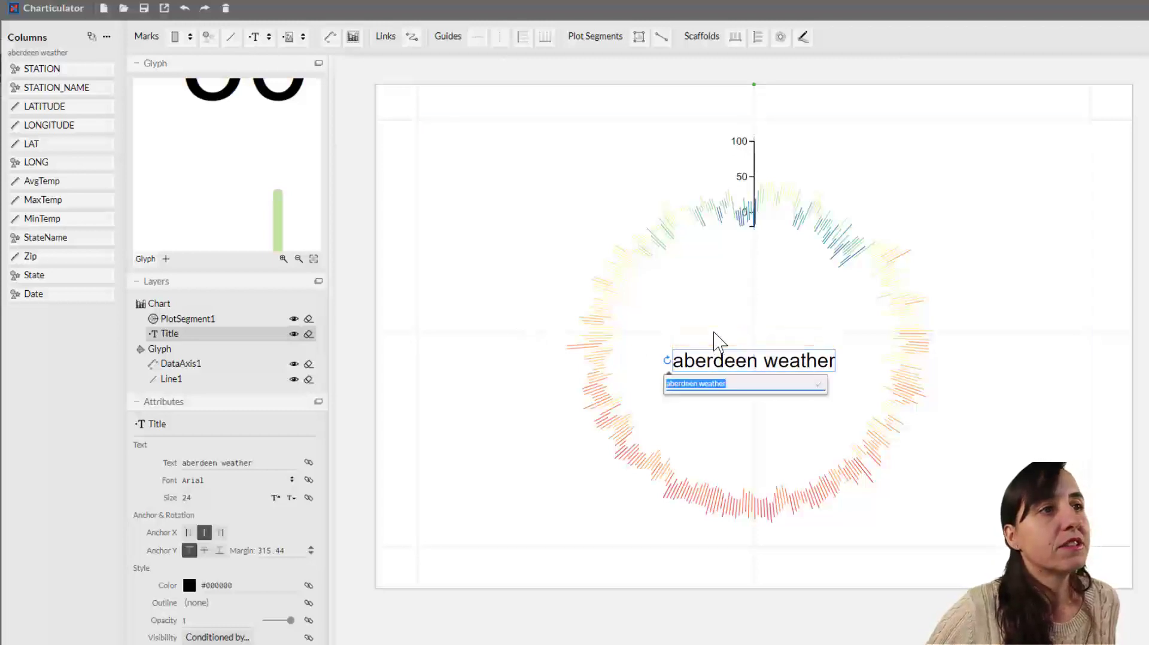
{"action": "left_click", "coordinate": [292, 480]}
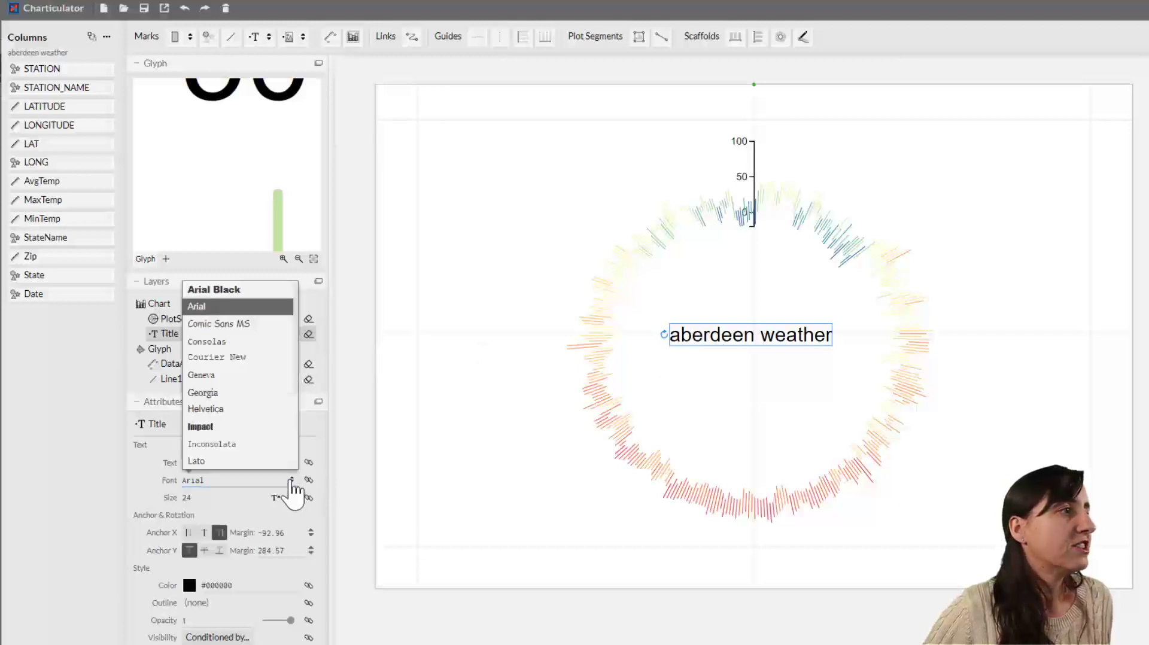
{"action": "left_click", "coordinate": [217, 427]}
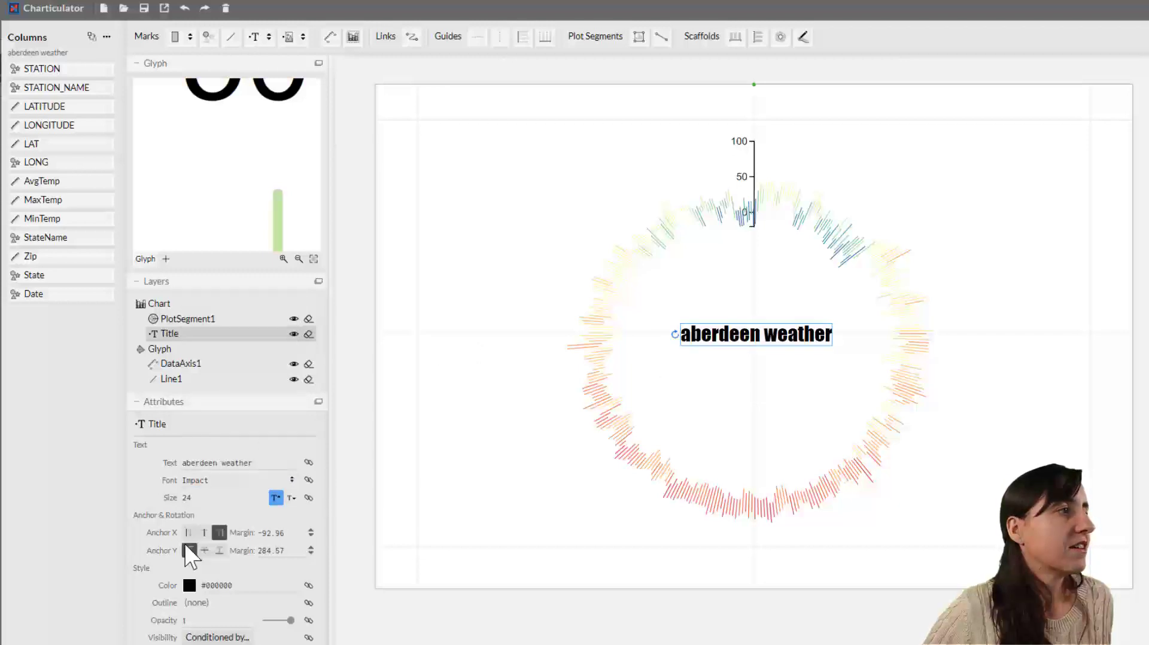
{"action": "left_click", "coordinate": [189, 585]}
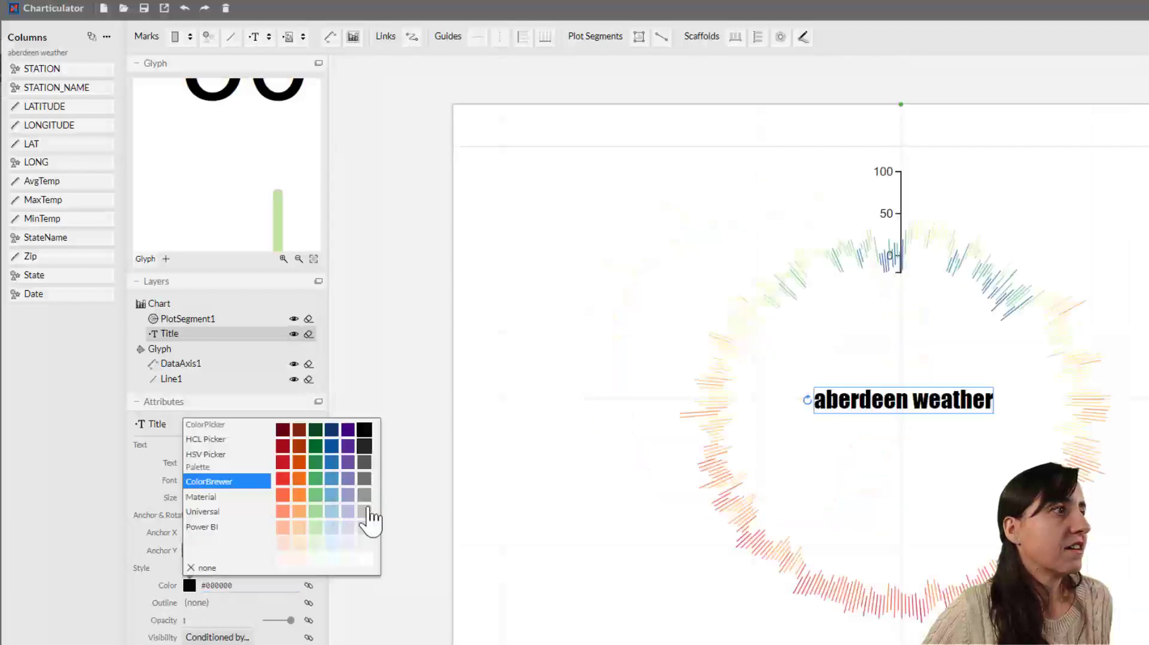
{"action": "left_click", "coordinate": [364, 494]}
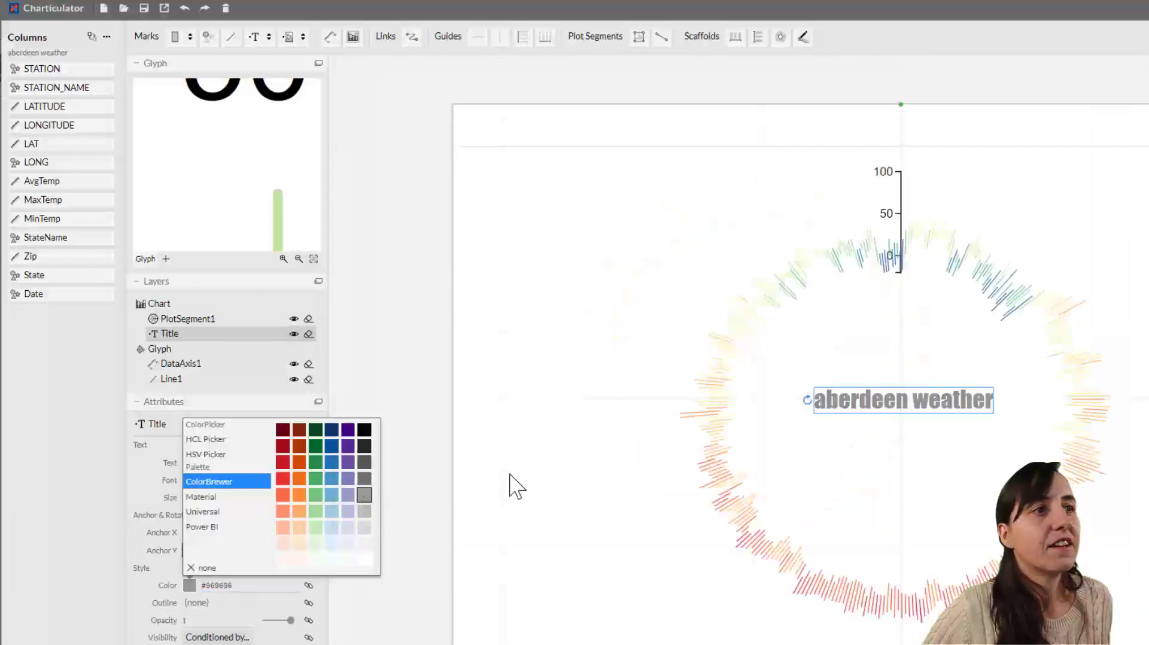
{"action": "left_click", "coordinate": [910, 411]}
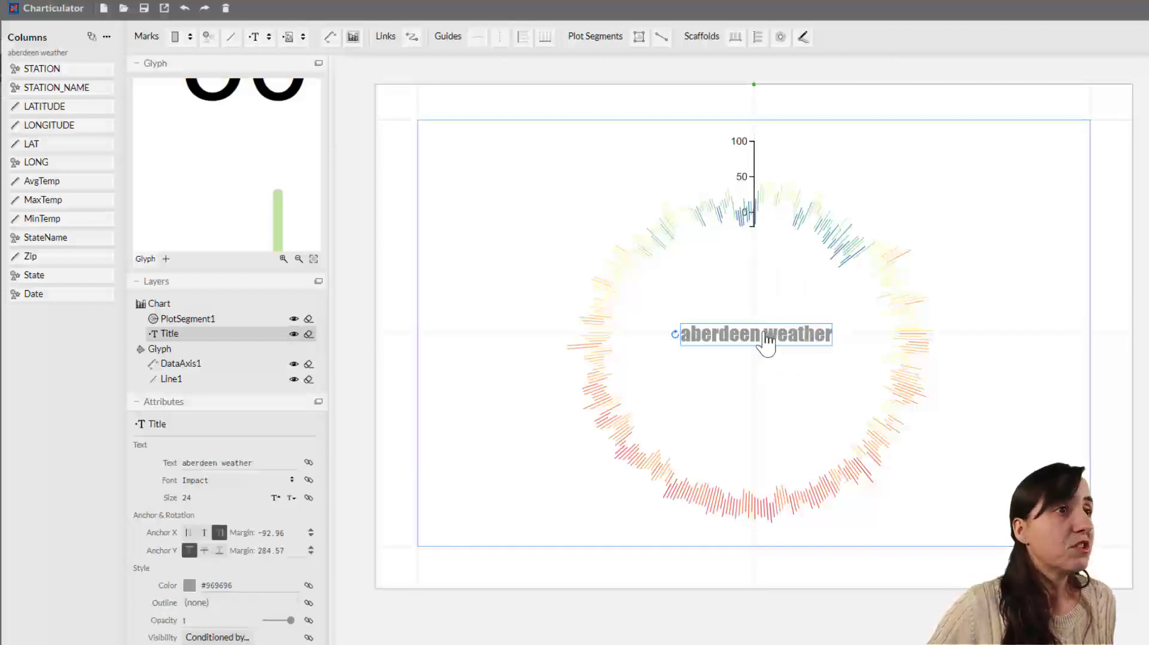
{"action": "left_click_drag", "start_coordinate": [766, 340], "coordinate": [799, 342]}
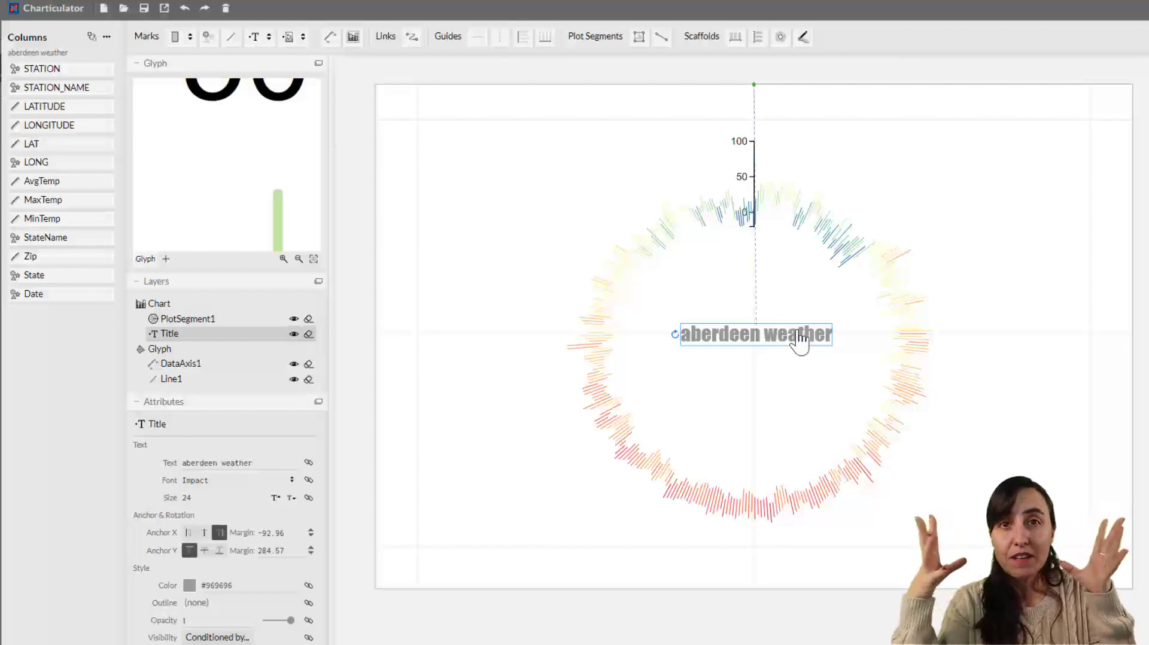
{"action": "left_click_drag", "start_coordinate": [800, 344], "coordinate": [800, 344]}
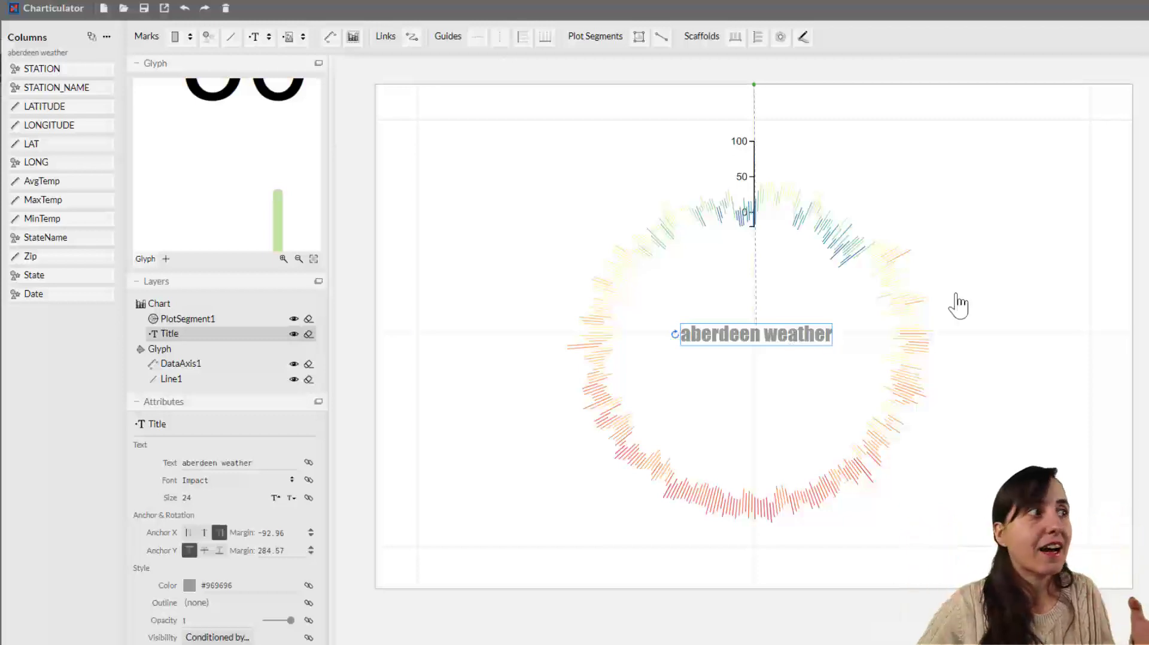
Add a legend for Line1's AvgTemp stroke colours.
{"action": "left_click", "coordinate": [182, 380]}
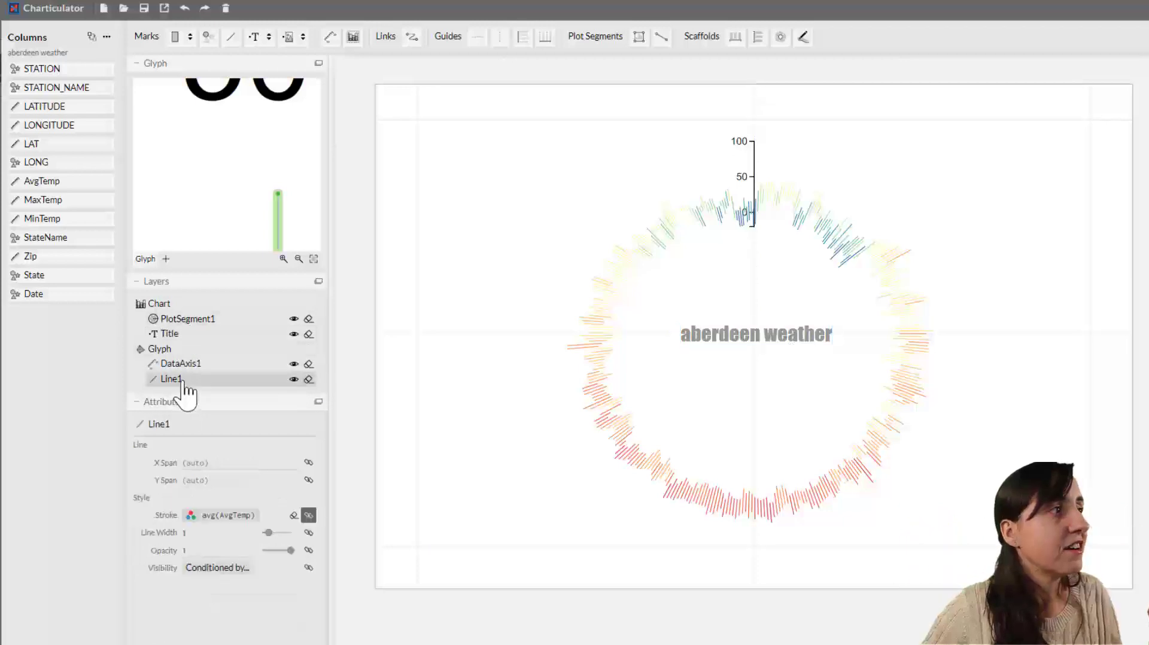
{"action": "left_click", "coordinate": [307, 515]}
{"action": "left_click", "coordinate": [473, 357]}
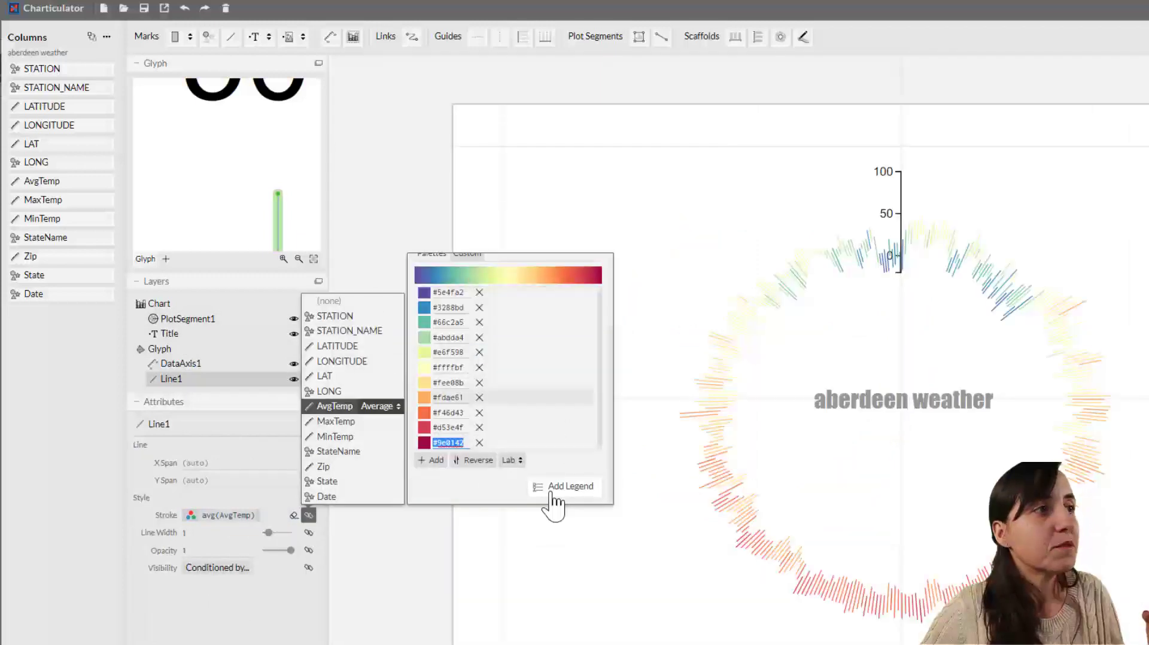
{"action": "left_click", "coordinate": [573, 493]}
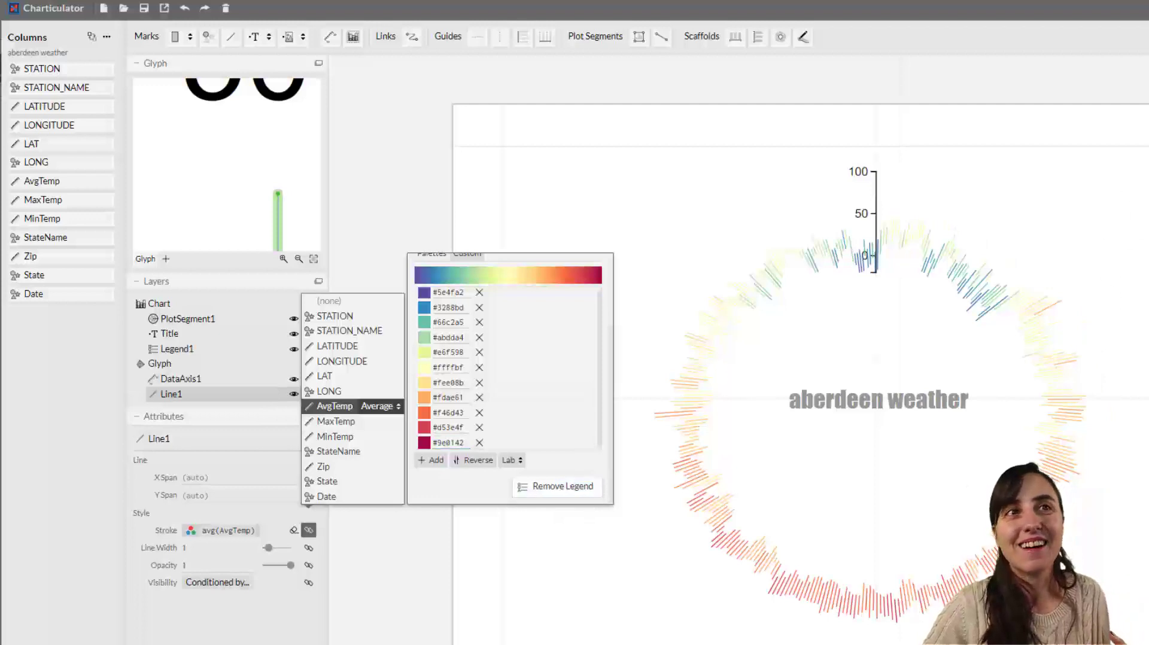
{"action": "key", "text": "Escape"}
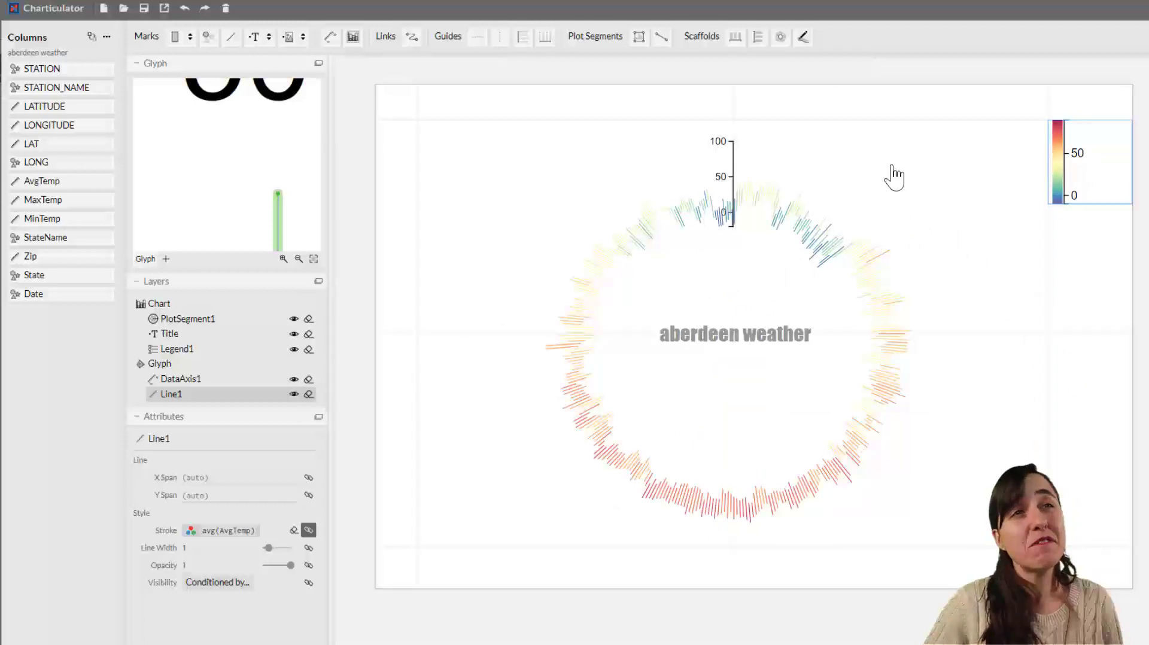
Select the temperature data axis, DataAxis1, in the glyph.
{"action": "left_click", "coordinate": [724, 185]}
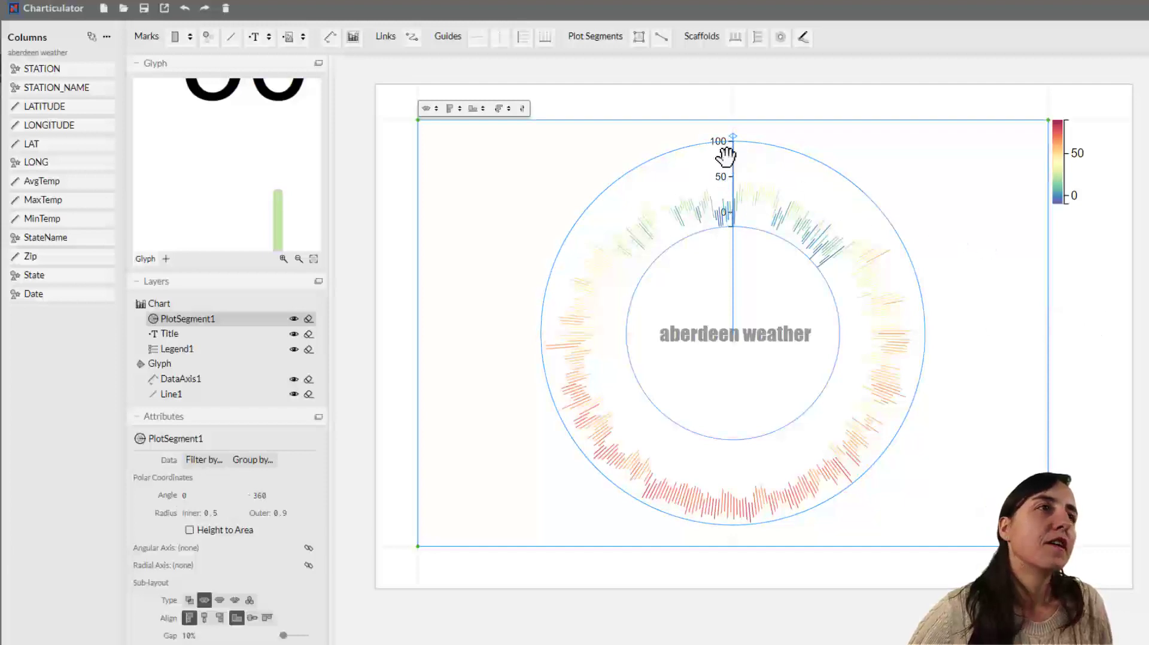
{"action": "left_click", "coordinate": [724, 153]}
{"action": "left_click", "coordinate": [720, 151]}
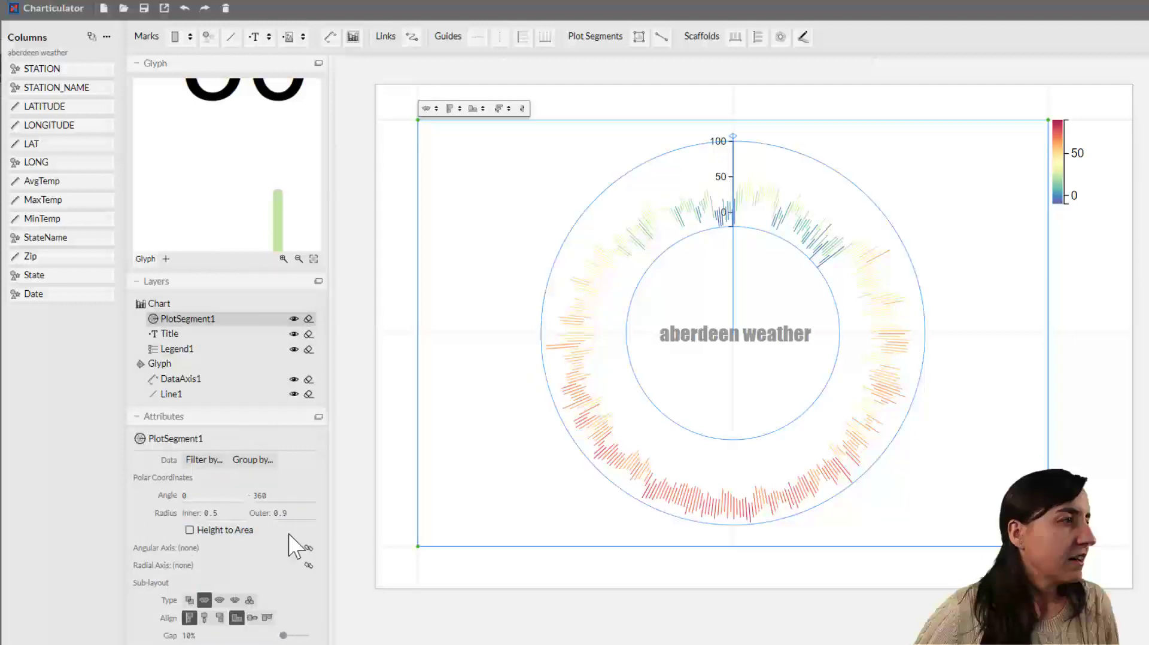
{"action": "scroll", "coordinate": [246, 146], "scroll_direction": "down", "scroll_amount": 5}
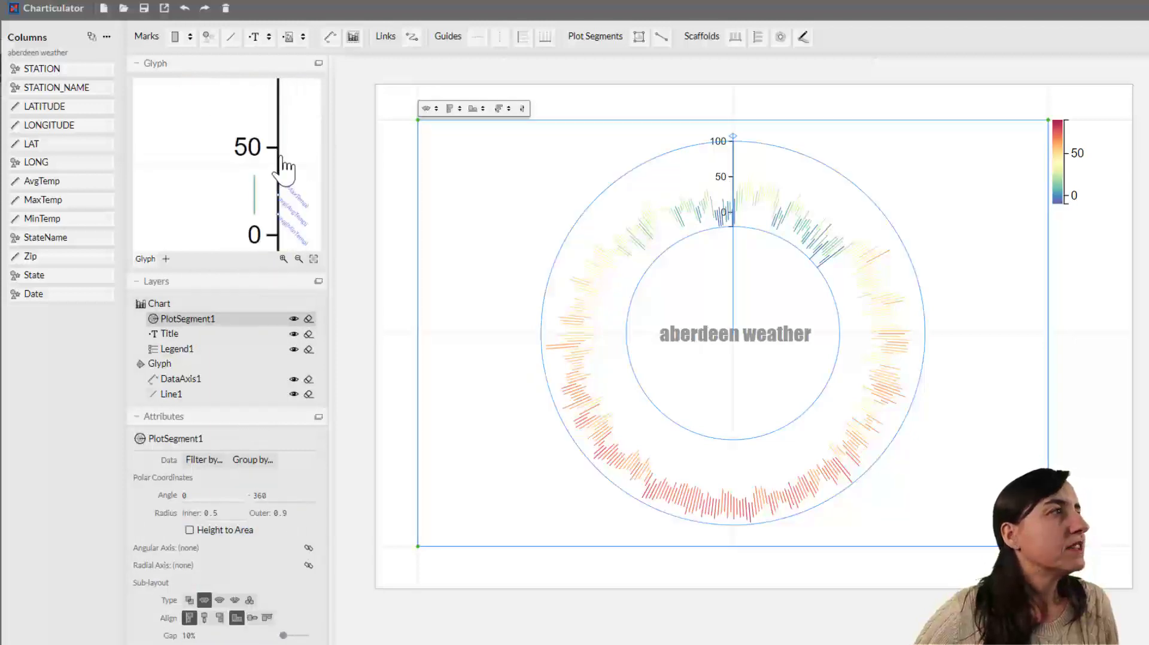
{"action": "left_click", "coordinate": [277, 155]}
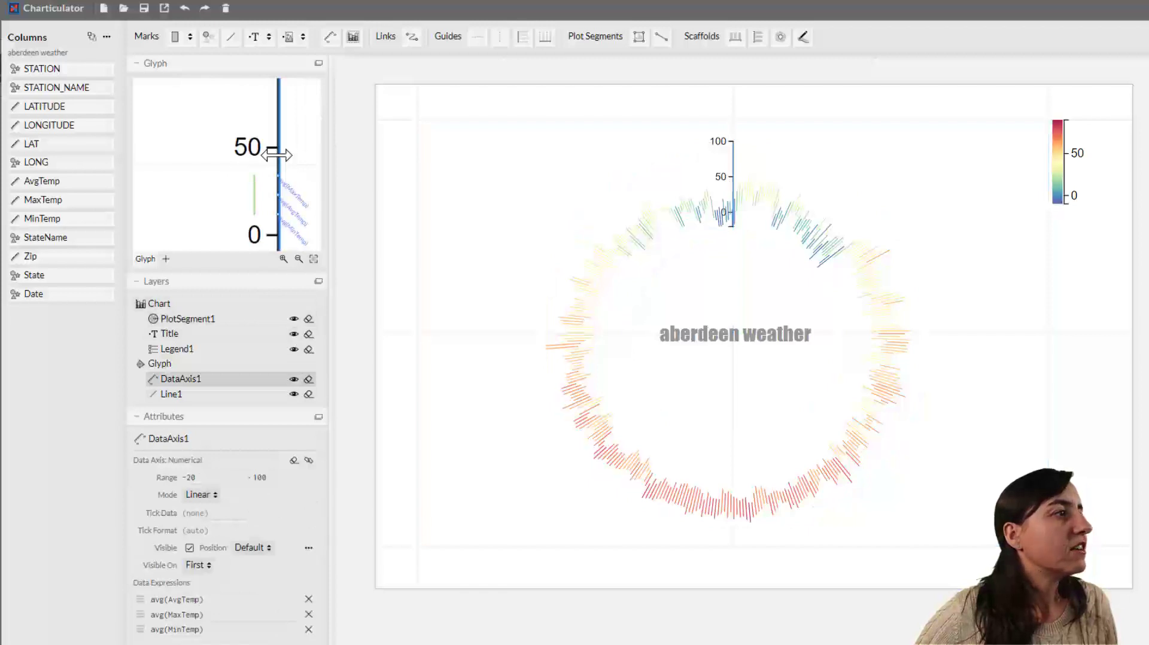
Set the axis Line Color and Tick Color to grey #969696 from the ColorBrewer palette.
{"action": "left_click", "coordinate": [308, 548]}
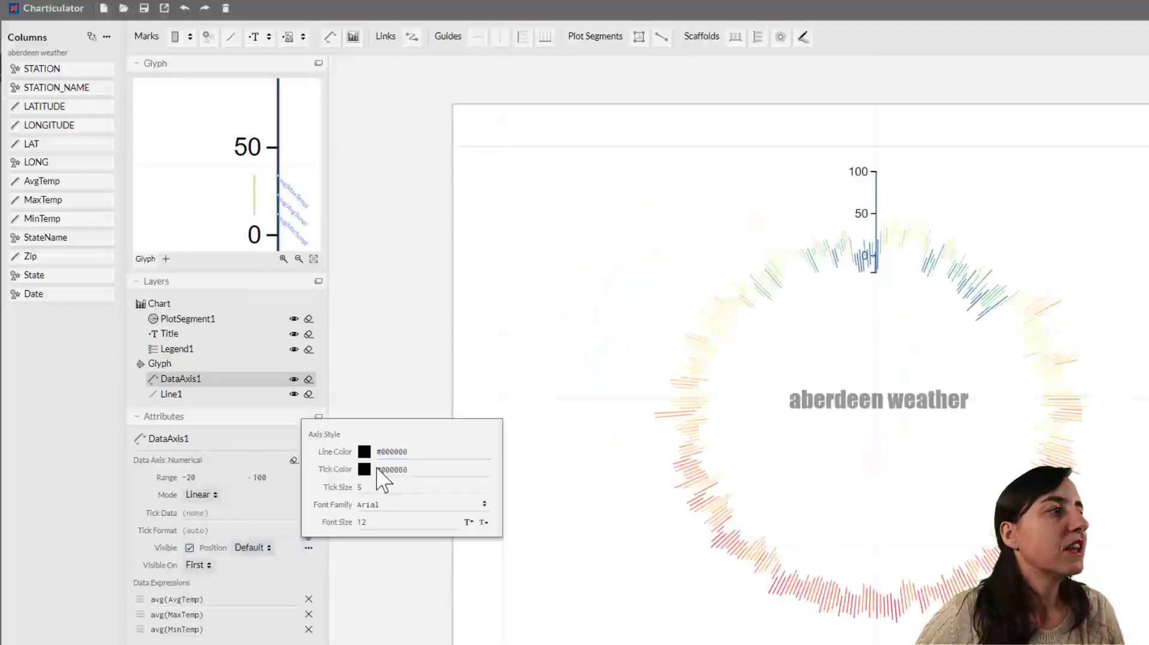
{"action": "left_click", "coordinate": [364, 453]}
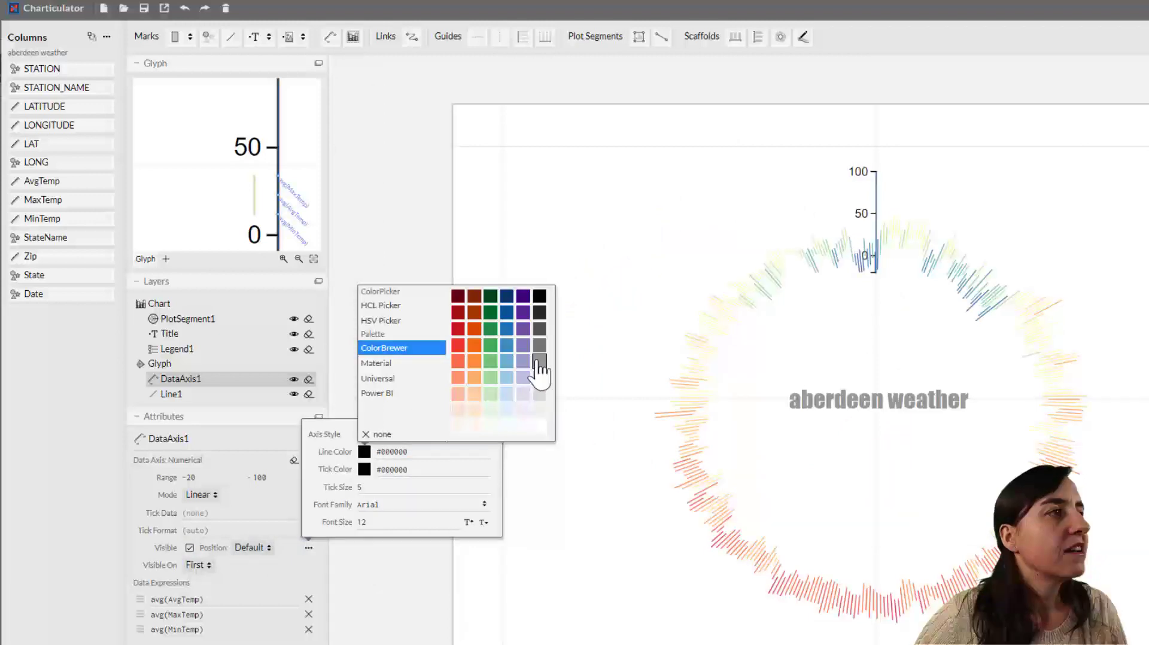
{"action": "left_click", "coordinate": [539, 361]}
{"action": "left_click", "coordinate": [364, 470]}
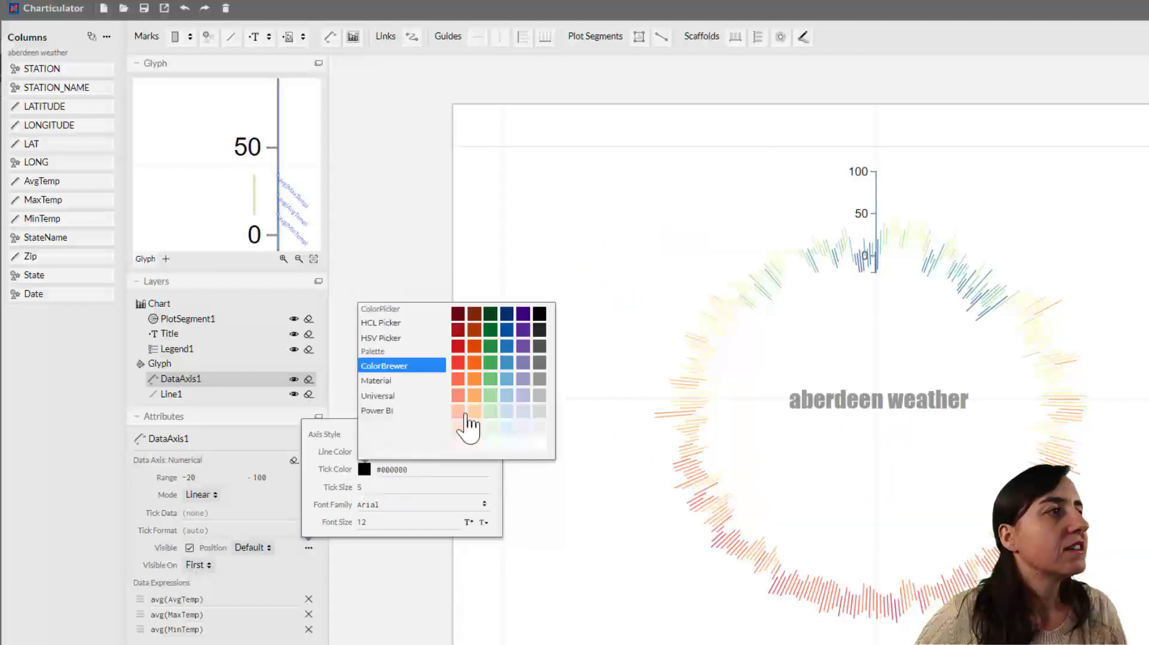
{"action": "left_click", "coordinate": [540, 380]}
{"action": "left_click", "coordinate": [688, 243]}
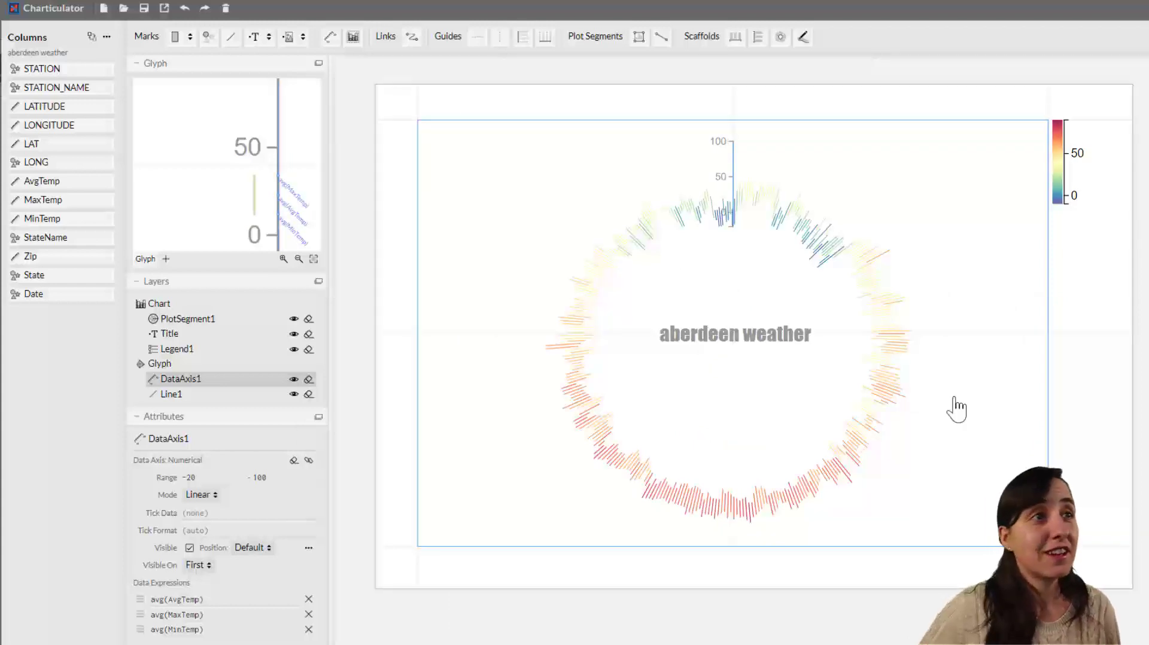
On PlotSegment1, pull the inner circle handle in to 0.33 and the outer handle out to 1.
{"action": "left_click", "coordinate": [726, 333]}
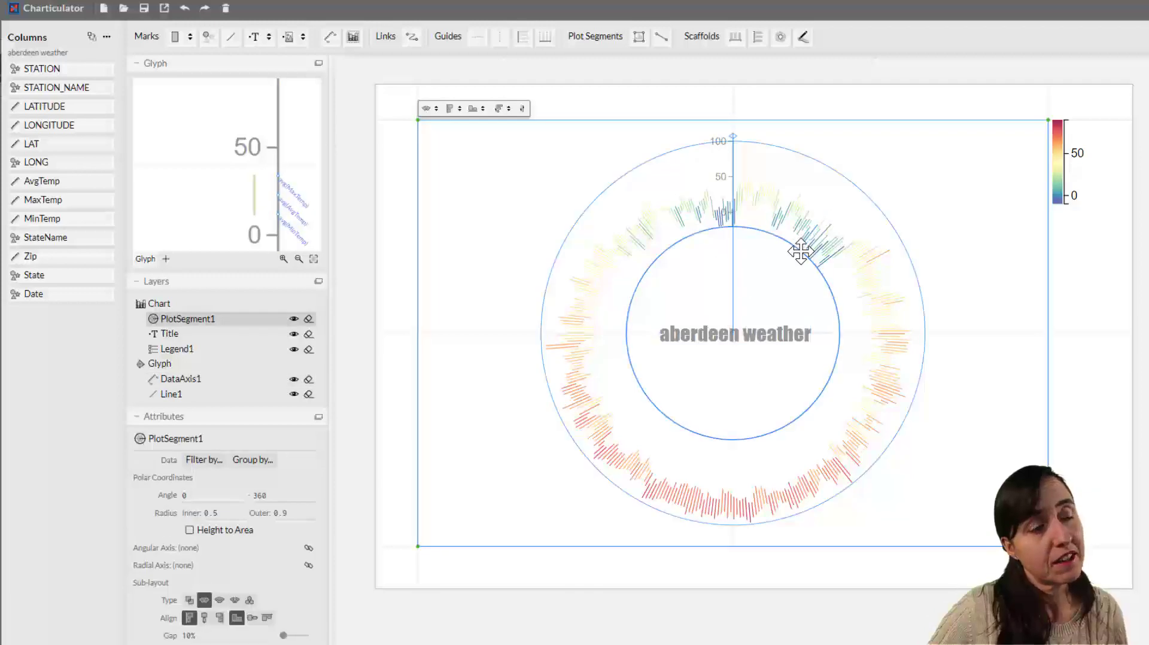
{"action": "left_click_drag", "start_coordinate": [801, 251], "coordinate": [782, 280]}
{"action": "left_click_drag", "start_coordinate": [888, 224], "coordinate": [880, 236]}
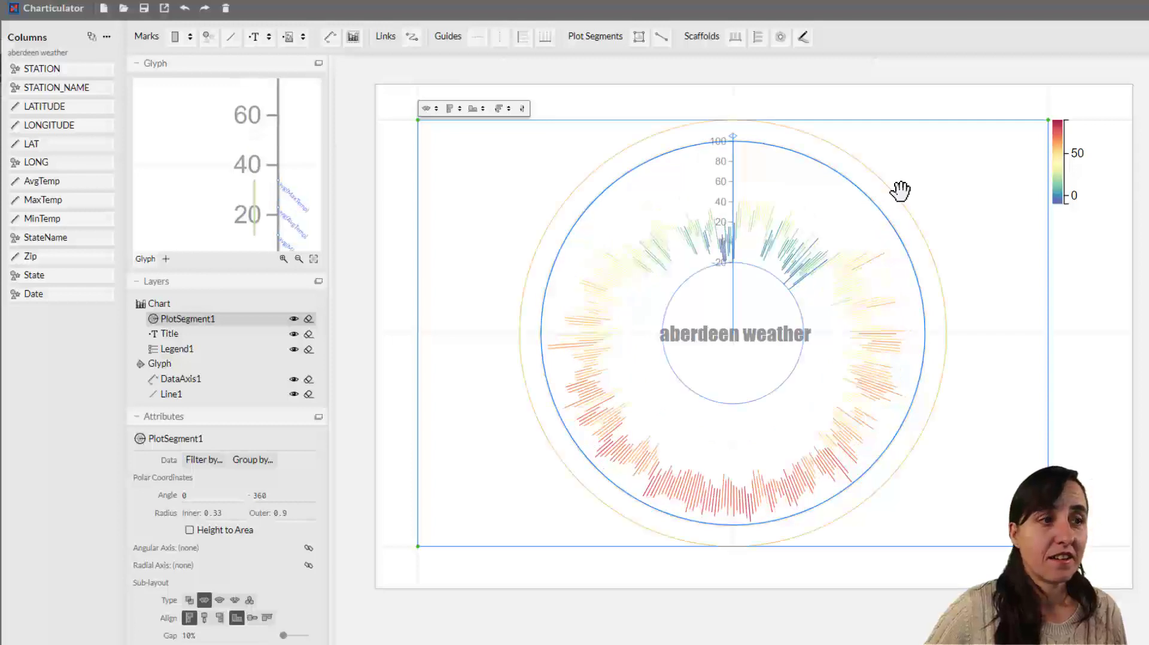
{"action": "left_click_drag", "start_coordinate": [900, 187], "coordinate": [920, 383]}
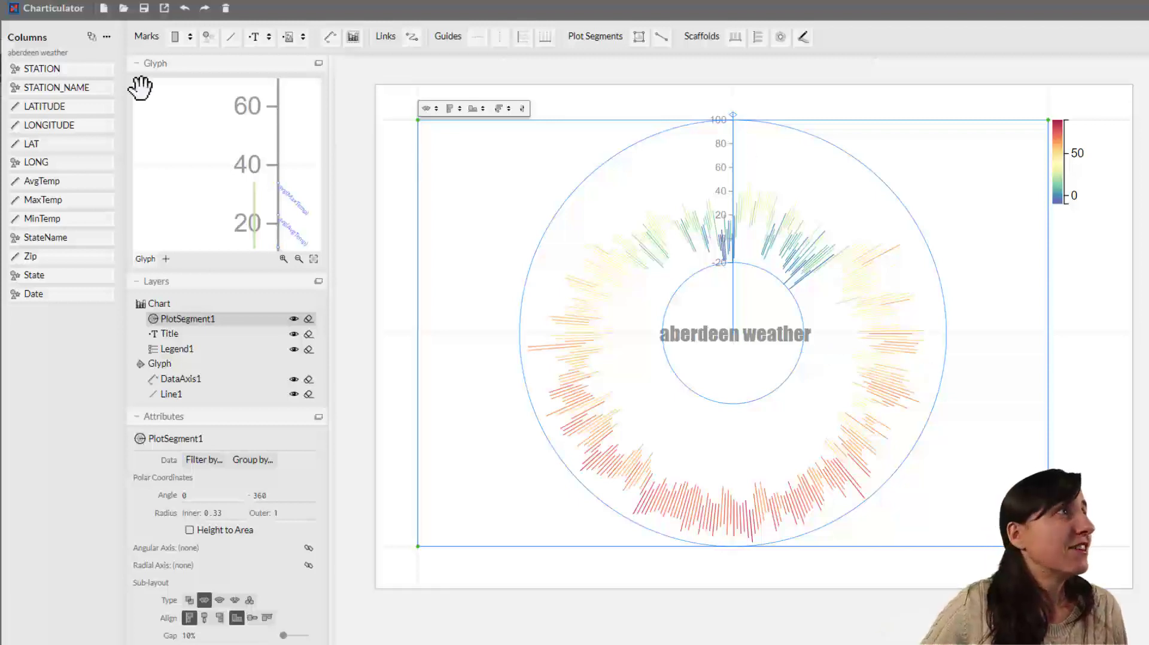
Open the file panel from the title bar to reach the Export options.
{"action": "left_click", "coordinate": [143, 8]}
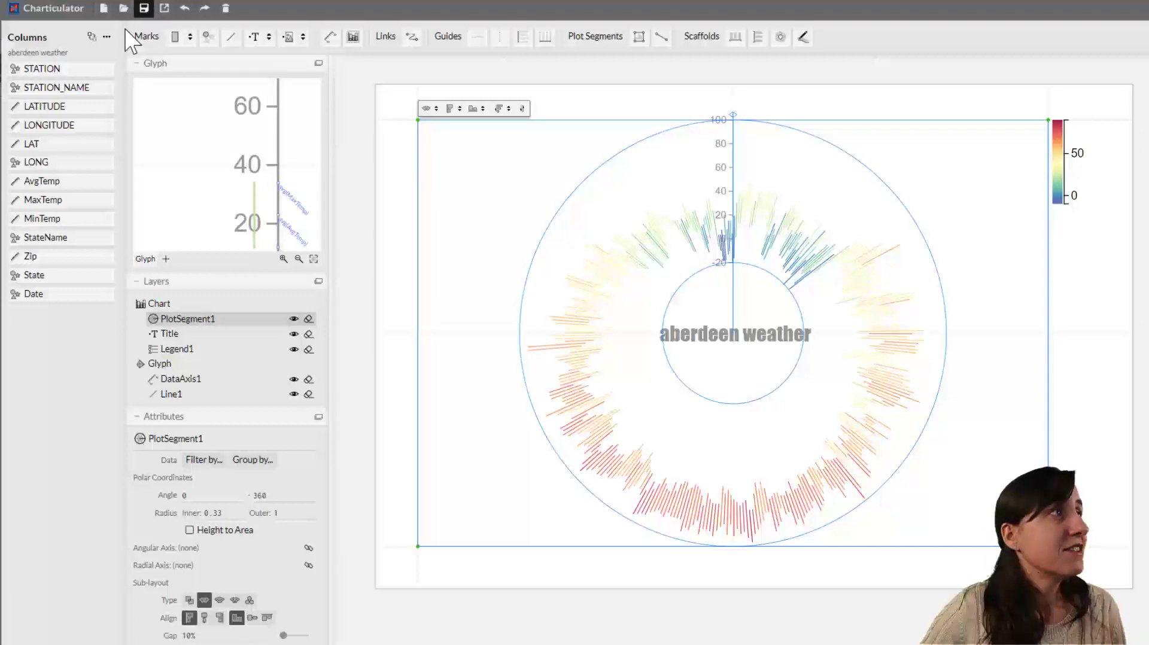